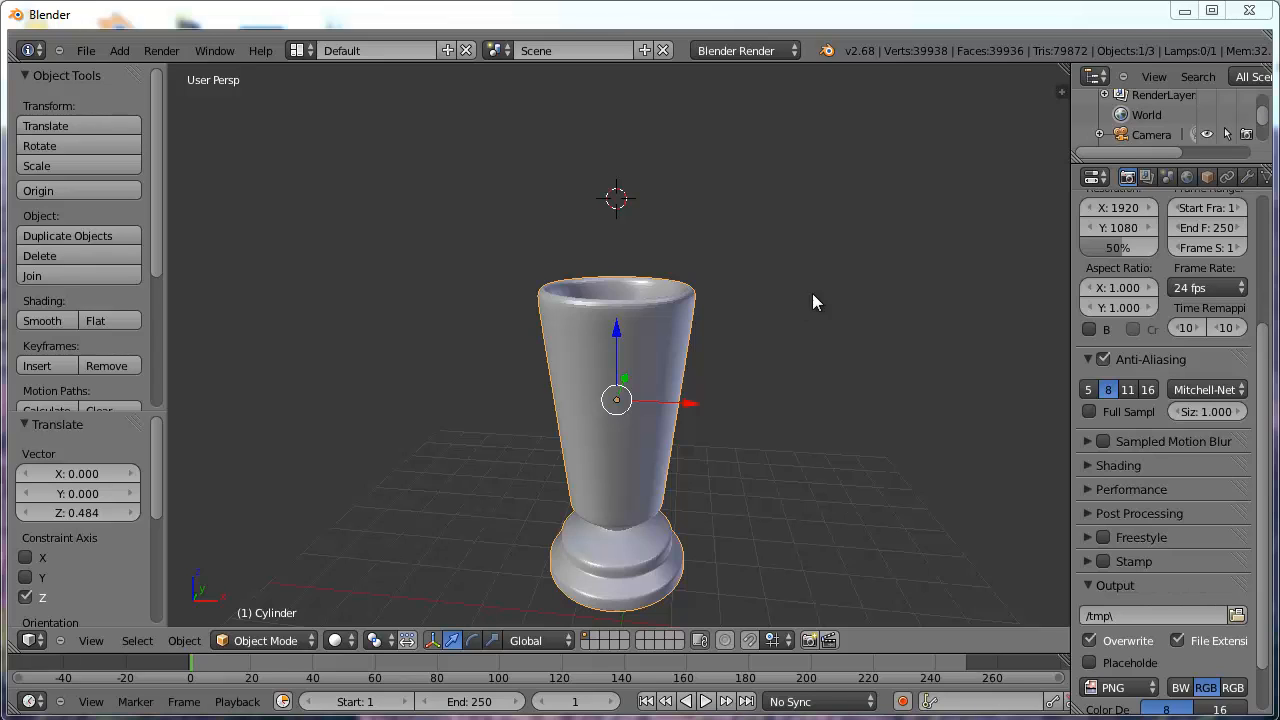
- Switch the render engine to Cycles Render
left_click(761, 49)
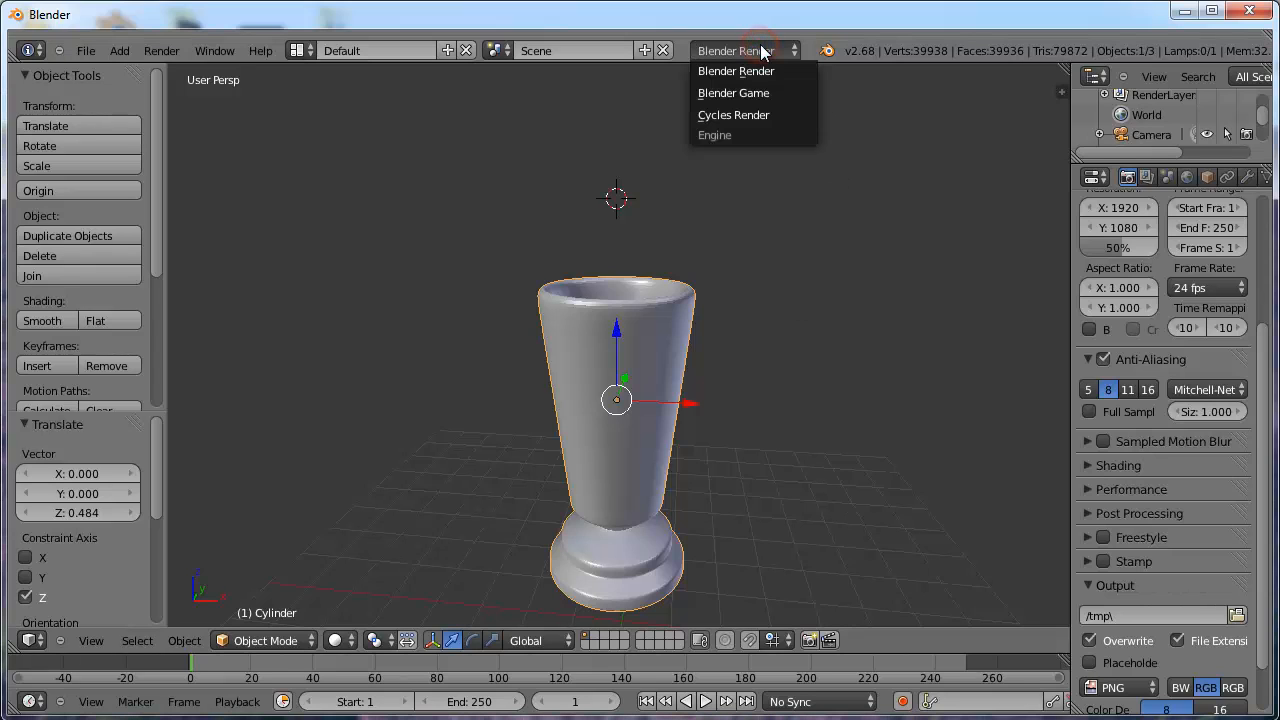
left_click(755, 117)
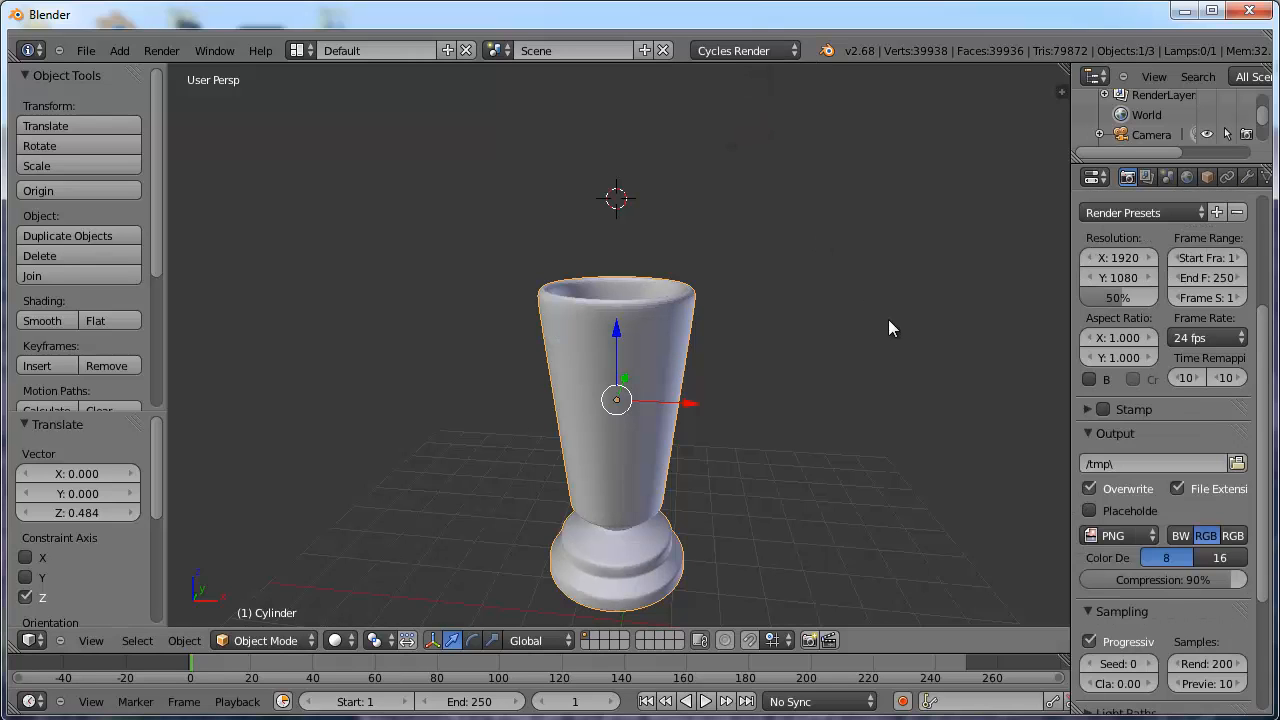
left_click_drag(1263, 358, 1265, 233)
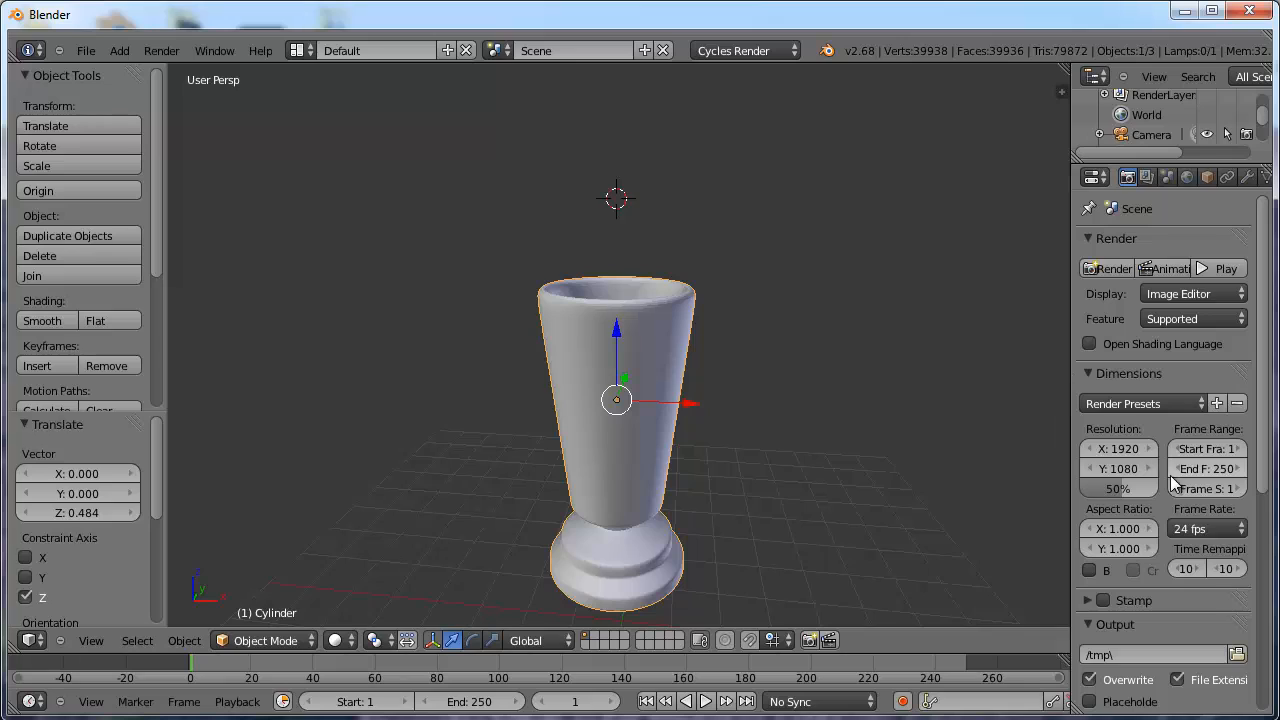
- Create a new material on the vase and set its surface shader to Glass BSDF
scroll(1207, 178, "down", 3)
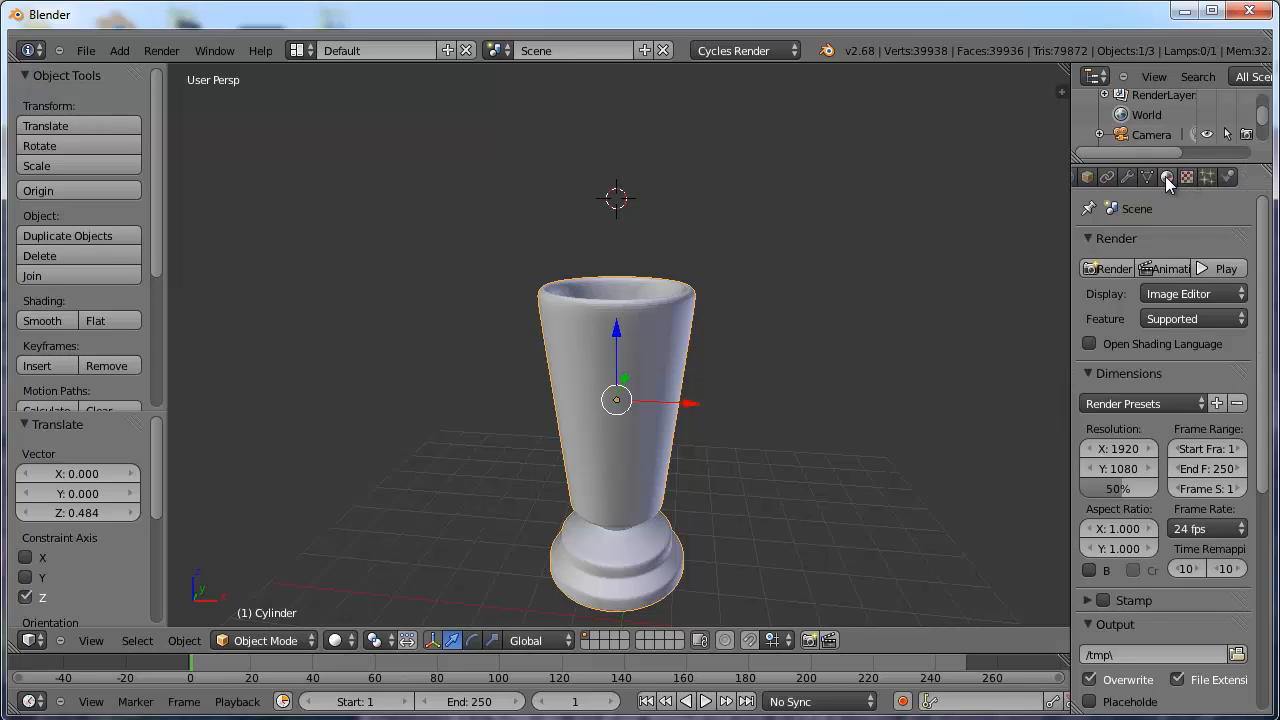
left_click(1167, 177)
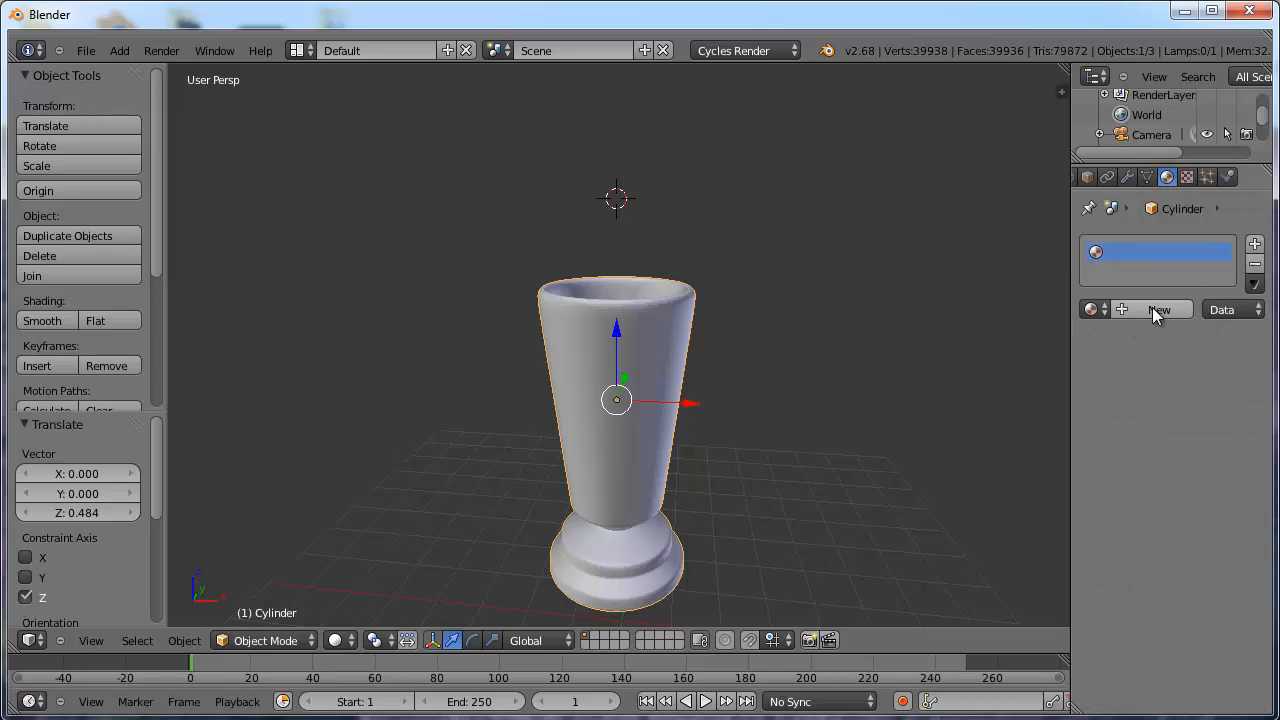
left_click(1157, 312)
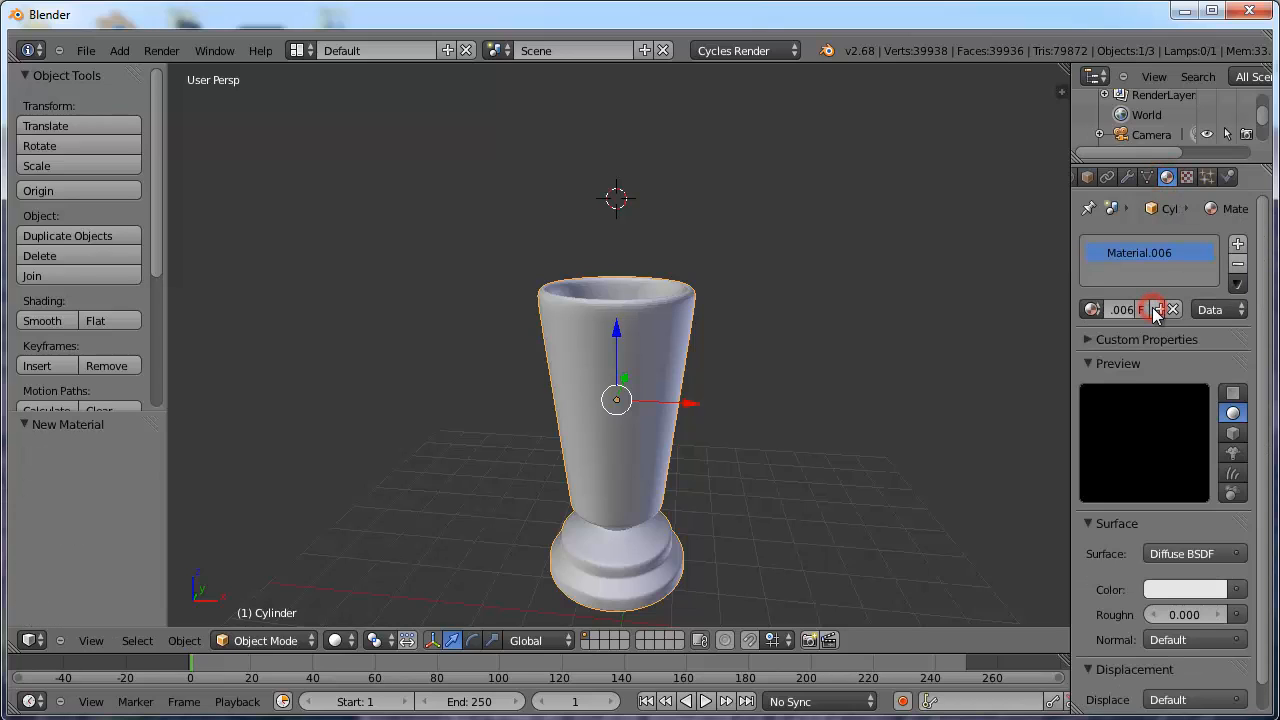
left_click(1097, 364)
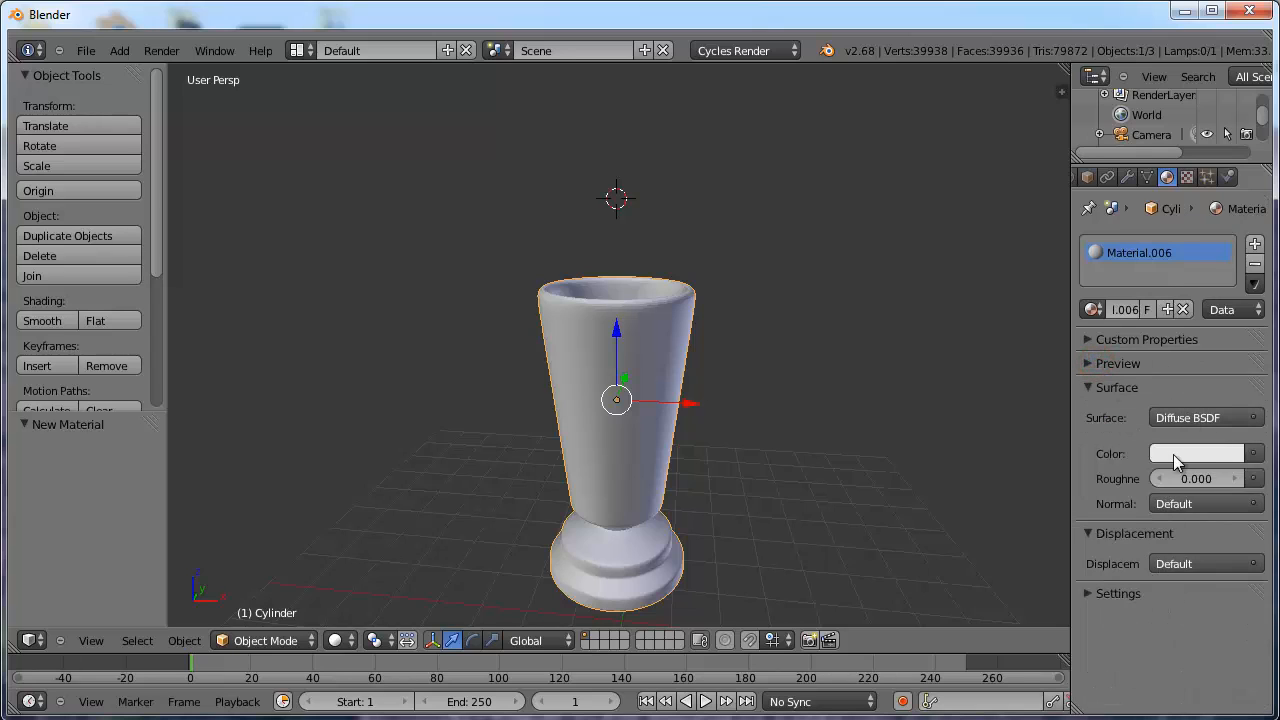
left_click(1208, 417)
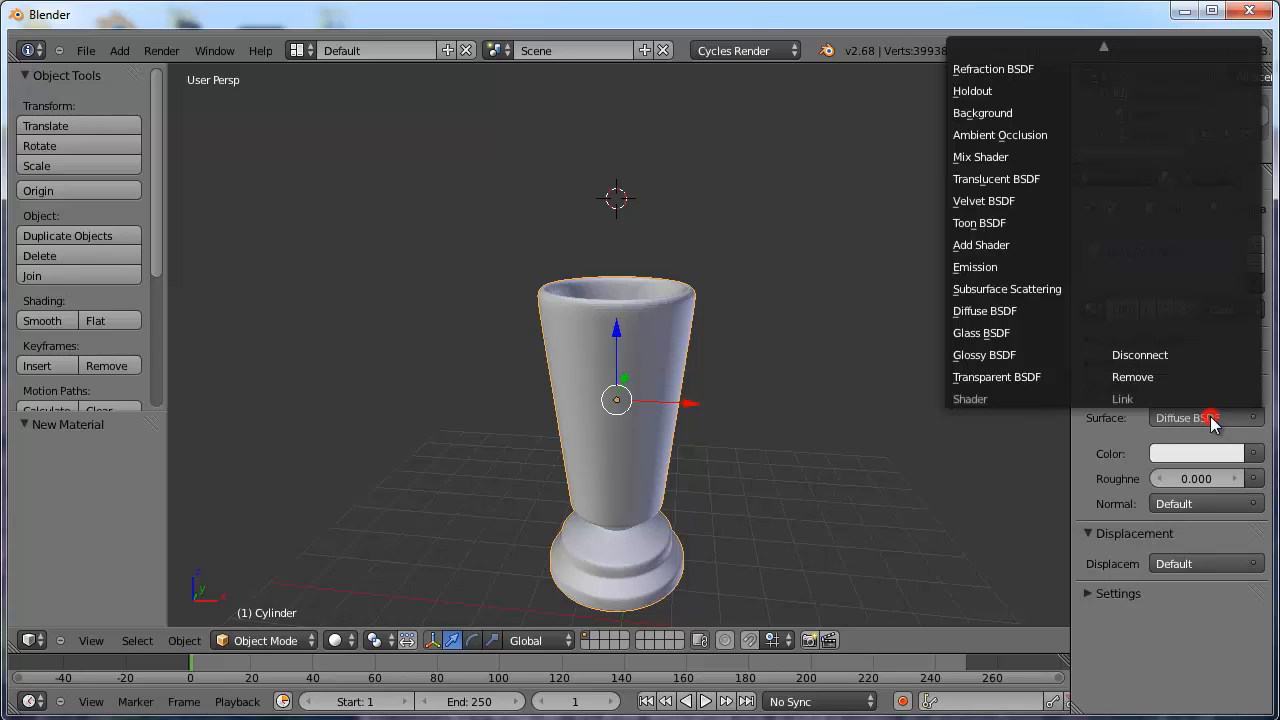
left_click(983, 332)
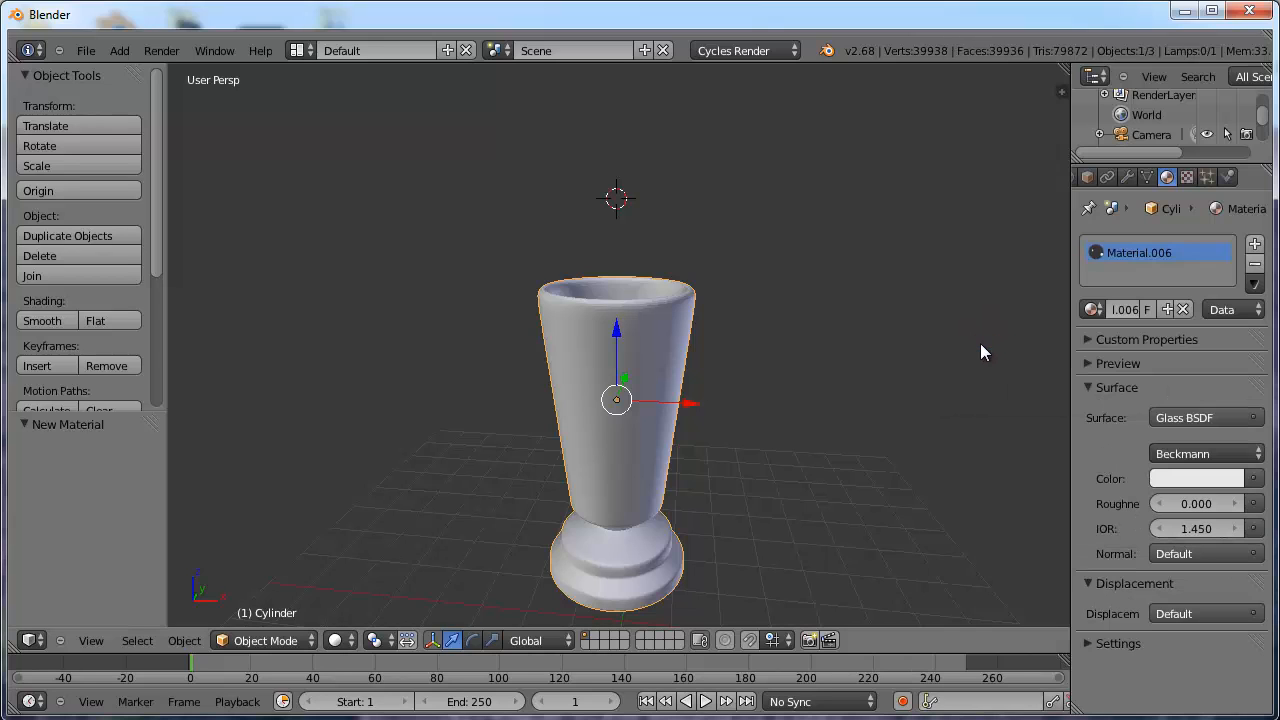
left_click(1088, 363)
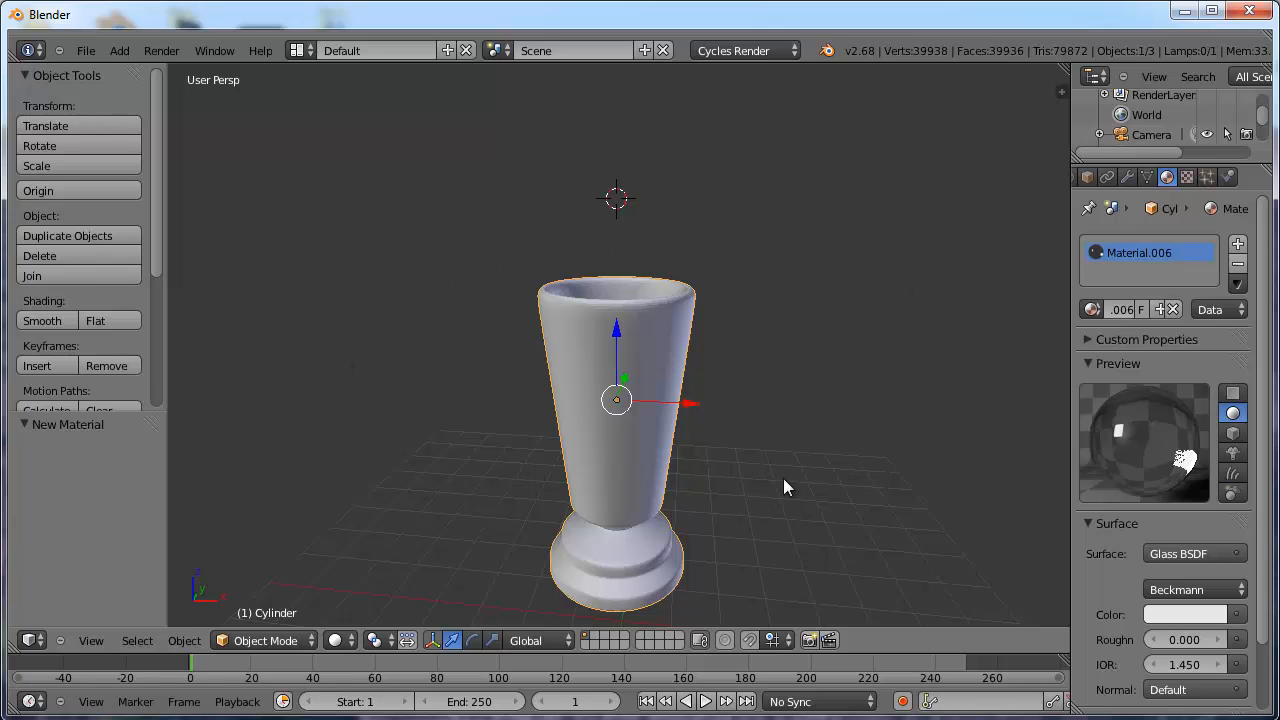
- Place the 3D cursor just below the vase's base and add a mesh plane there
scroll(731, 491, "down", 4)
middle_click_drag(740, 528, 775, 503)
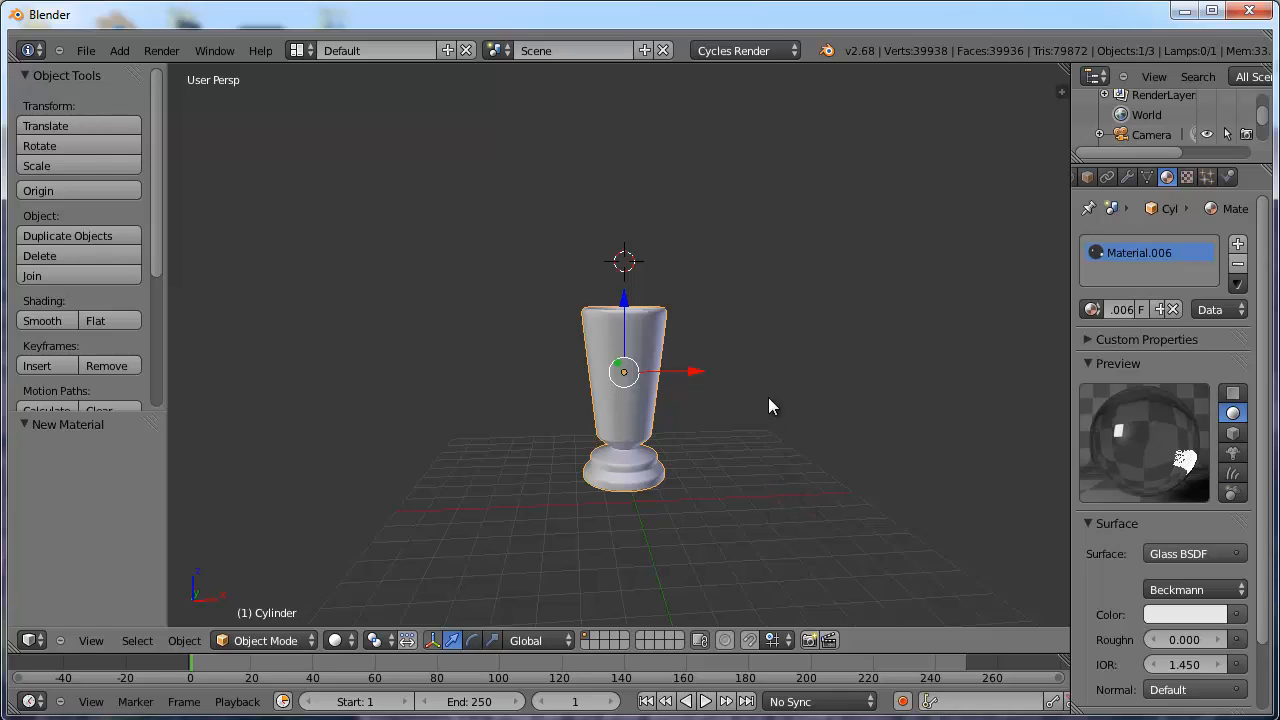
left_click(633, 503)
left_click(119, 50)
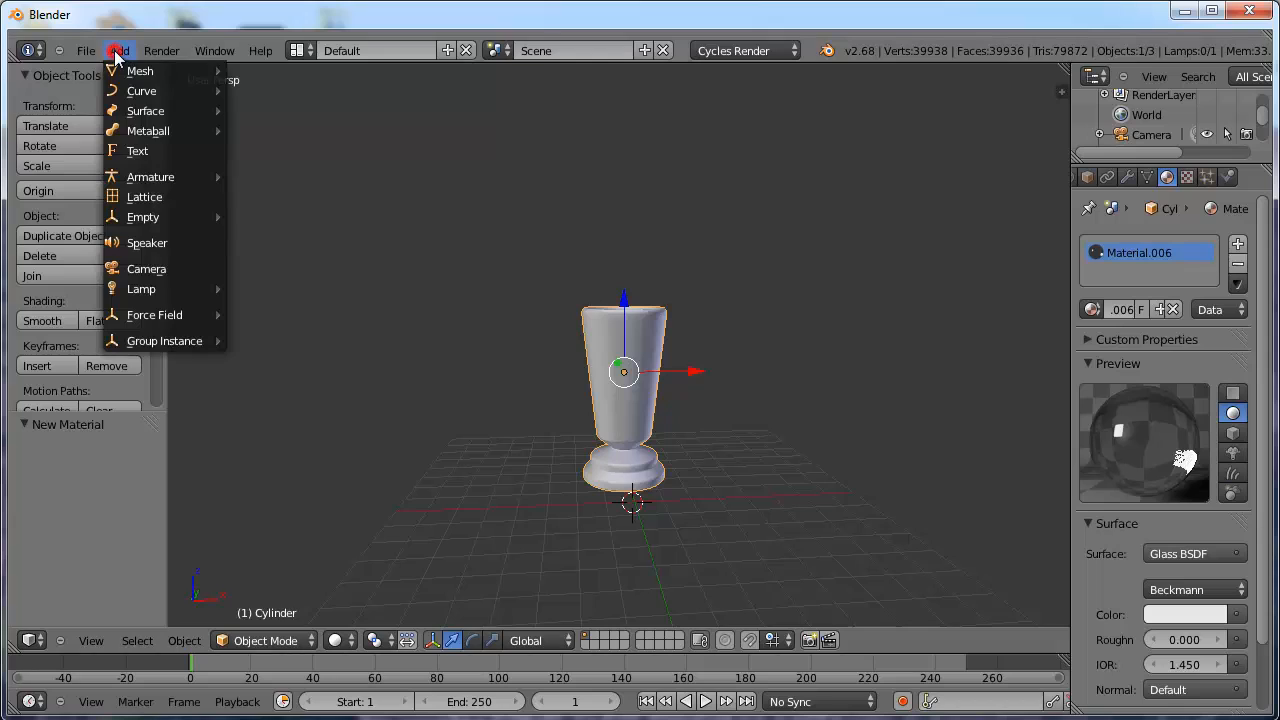
mouse_move(200, 77)
left_click(264, 71)
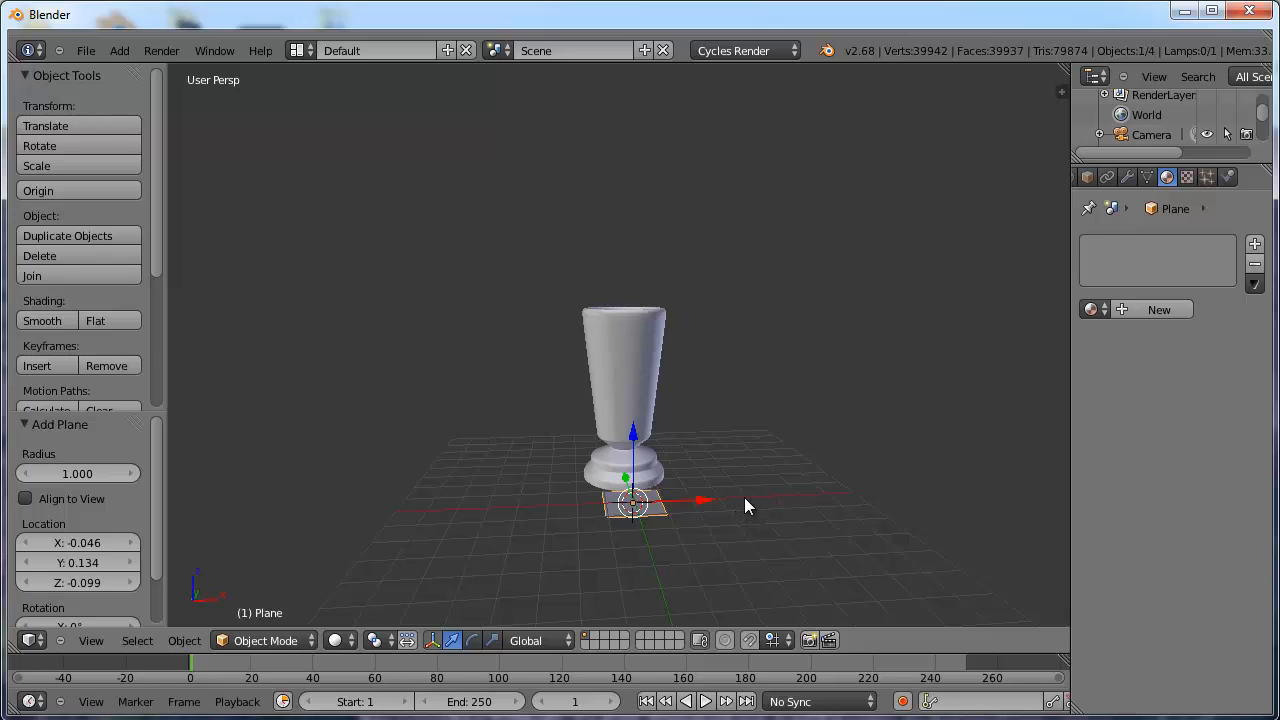
- Scale the plane up about 3.6 times and again about 2.1 times to form a broad floor under the vase
key("s")
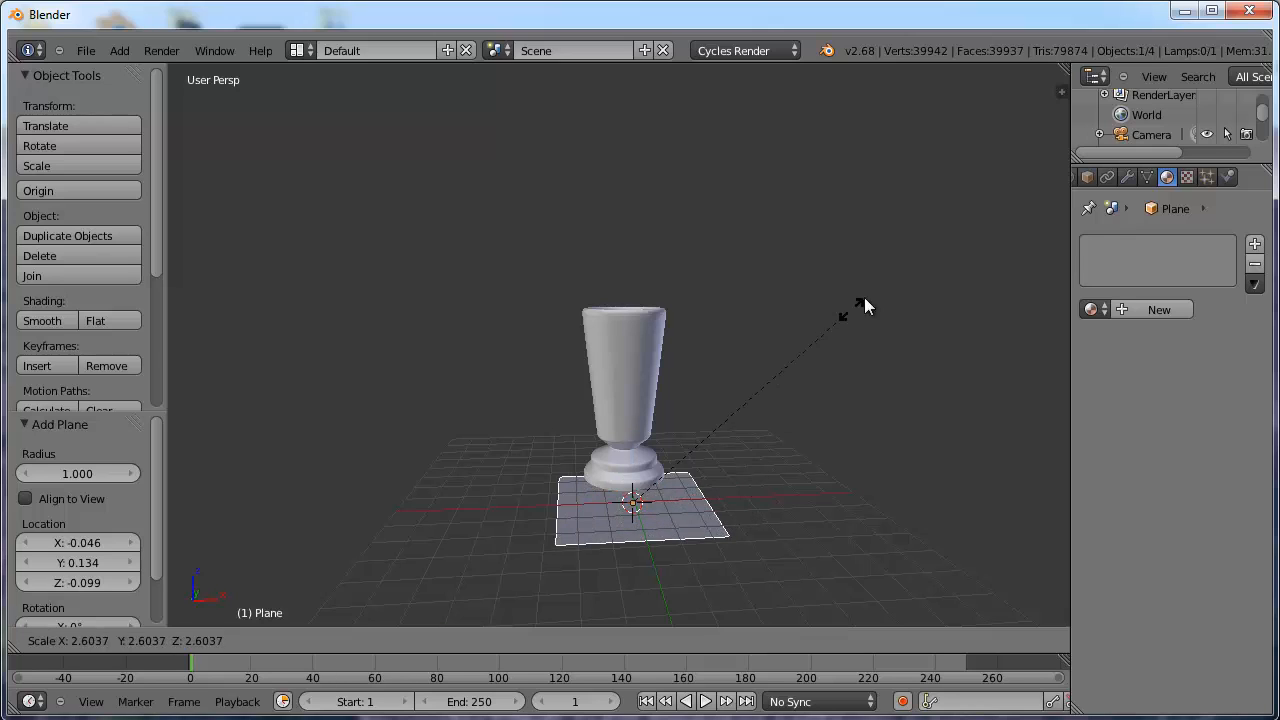
left_click(943, 245)
key("s")
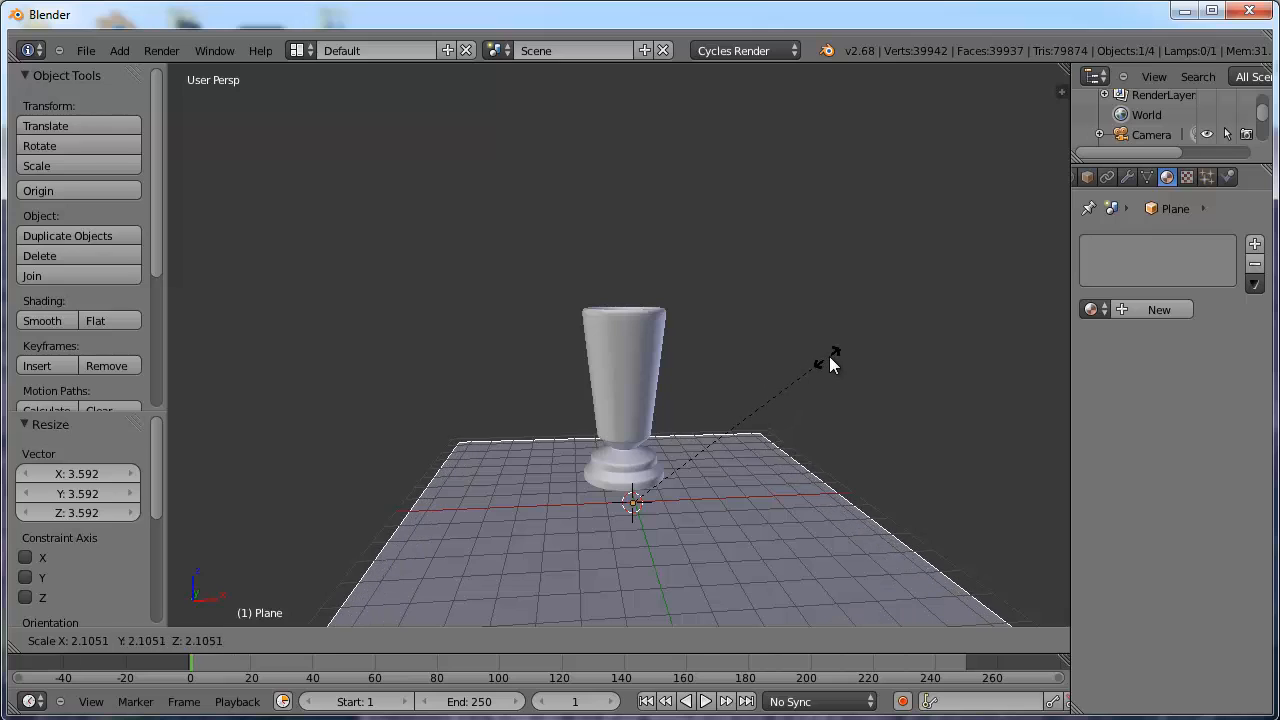
left_click(829, 356)
- Raise the floor plane about 0.66 along Z to meet the vase's base
left_click_drag(633, 434, 638, 417)
mouse_move(686, 547)
middle_mouse_down()
mouse_move(758, 602)
mouse_move(808, 519)
mouse_move(645, 558)
mouse_move(712, 568)
mouse_move(692, 567)
middle_mouse_up()
scroll(645, 558, "up", 2)
scroll(644, 557, "down", 1)
scroll(691, 563, "down", 2)
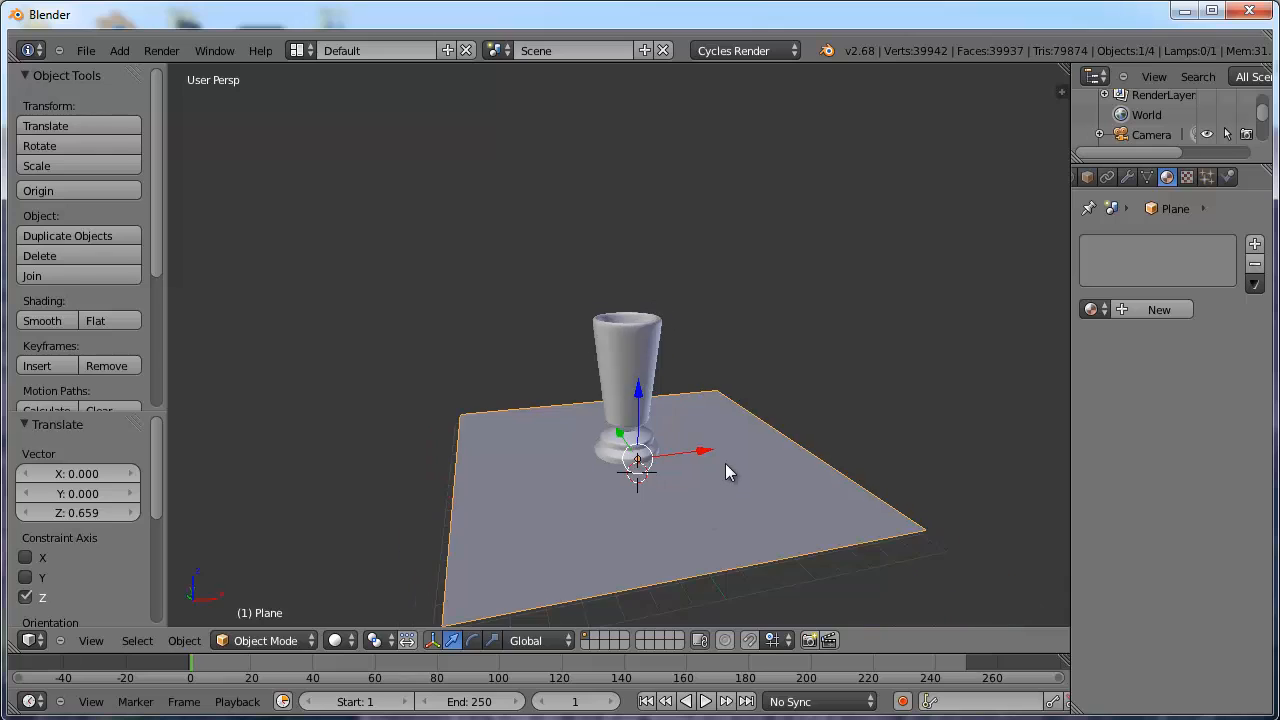
scroll(730, 410, "down", 4)
- Place the 3D cursor next to the camera, checking its position from several angles including the top view
middle_click_drag(734, 362, 714, 399)
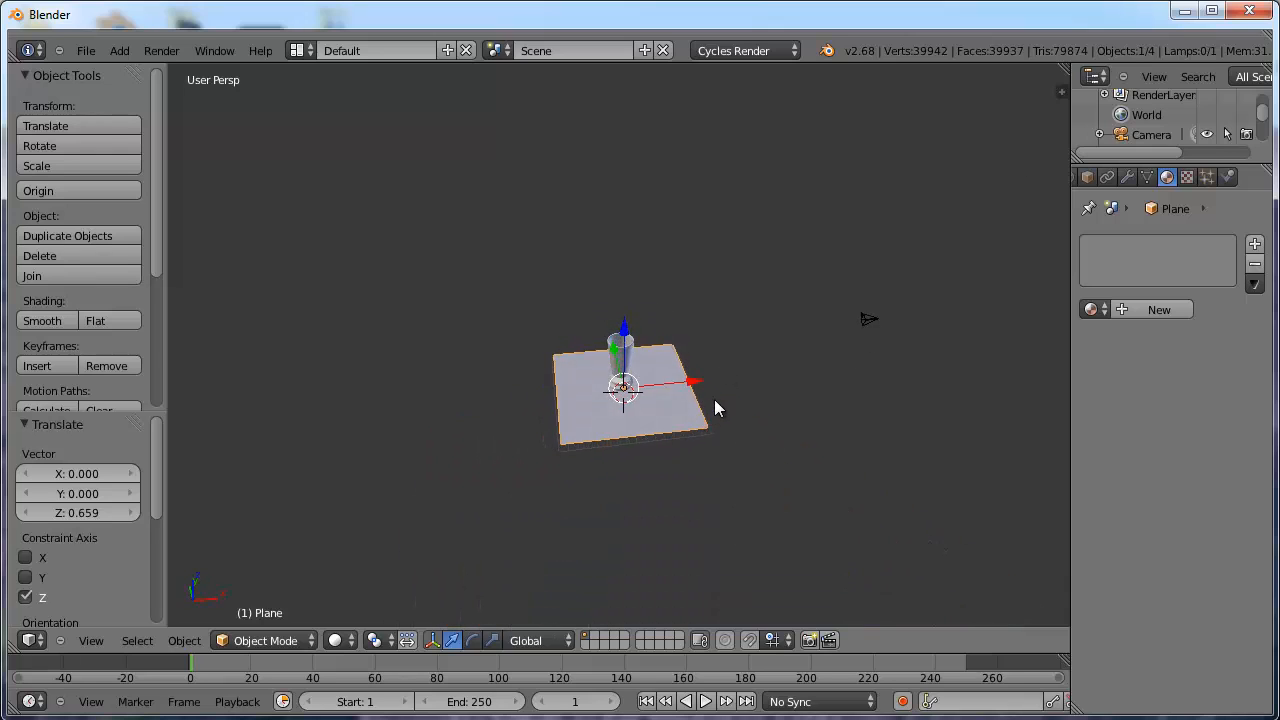
left_click(879, 266)
middle_click_drag(810, 378, 764, 549)
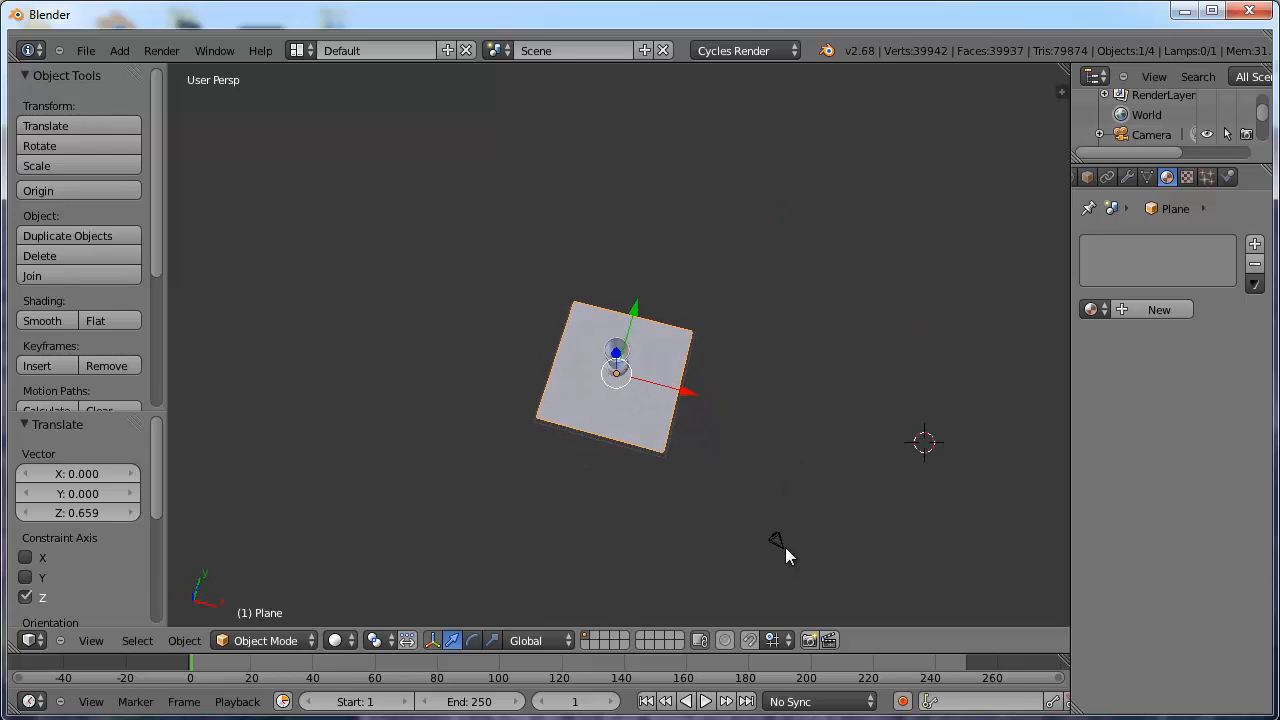
middle_click_drag(656, 549, 741, 443)
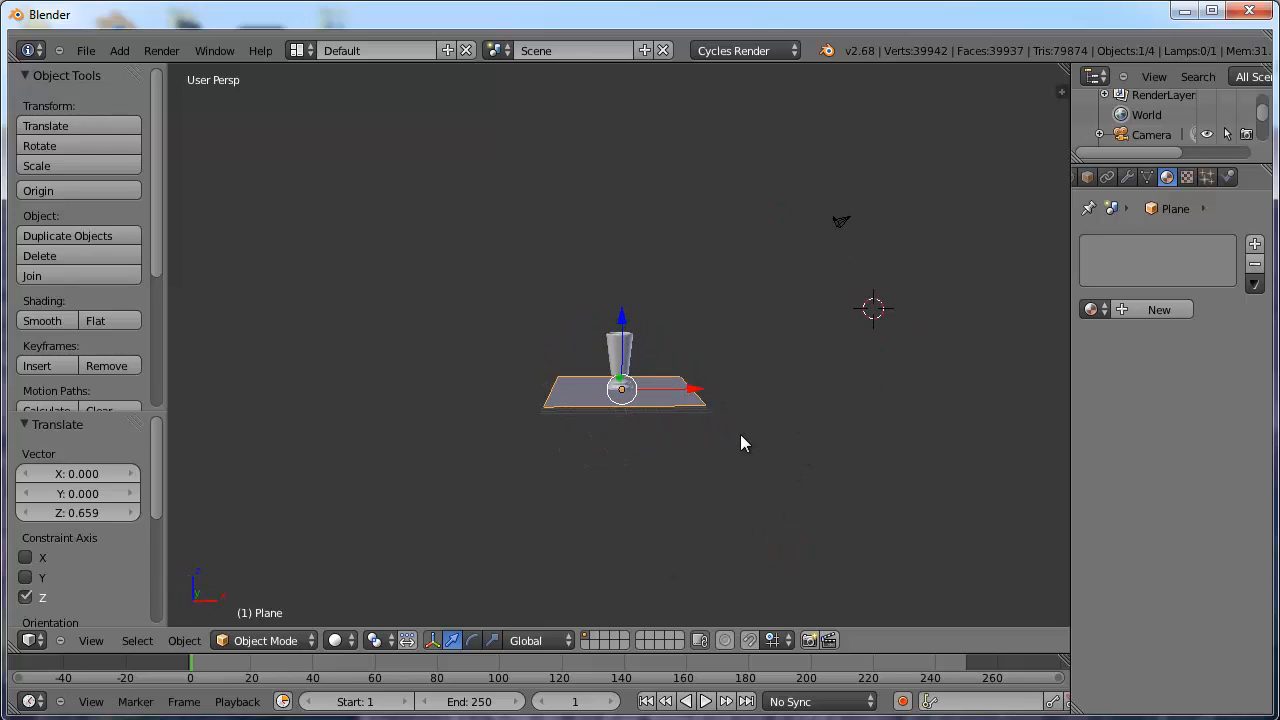
key("KP_7")
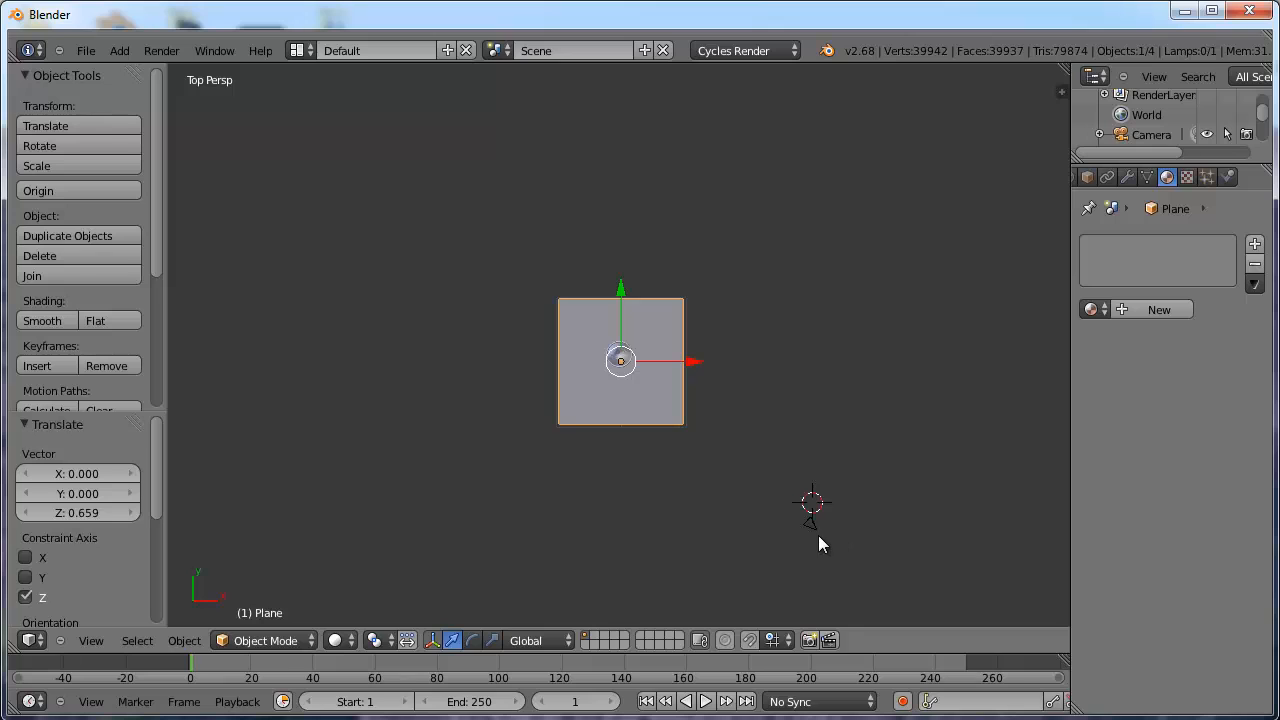
middle_click_drag(819, 533, 700, 332)
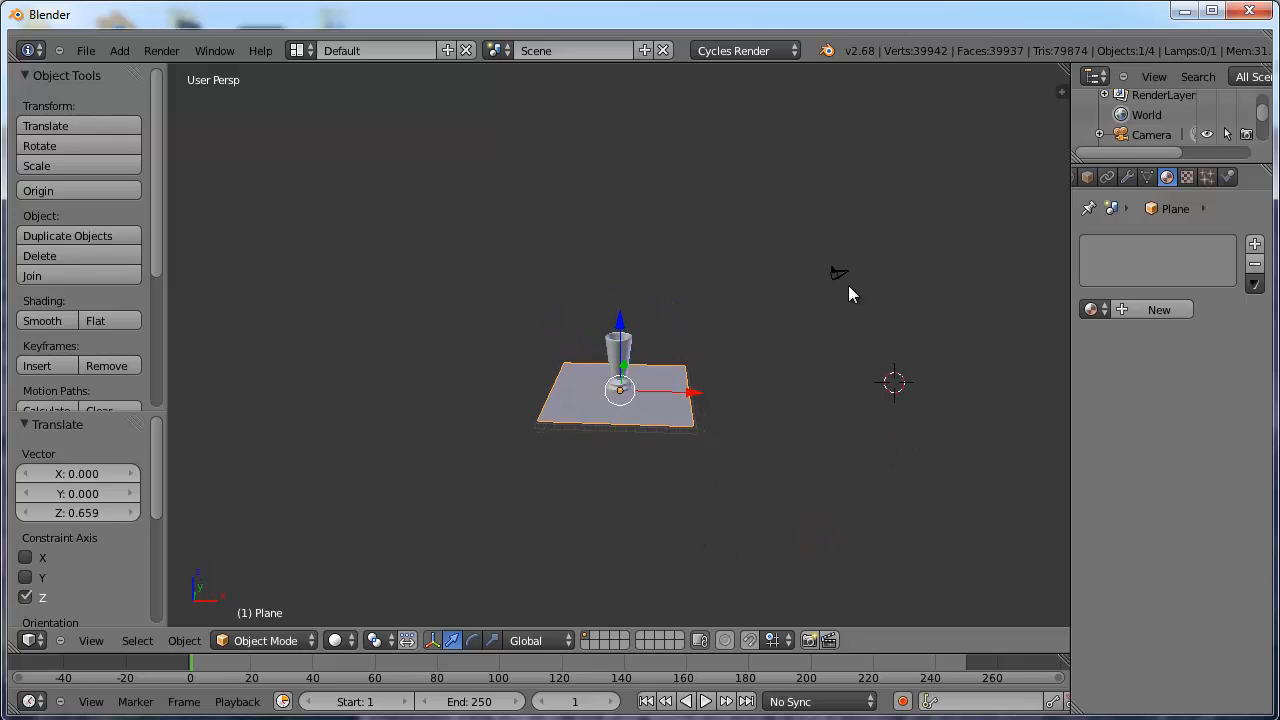
left_click(848, 263)
middle_click_drag(800, 437, 836, 272)
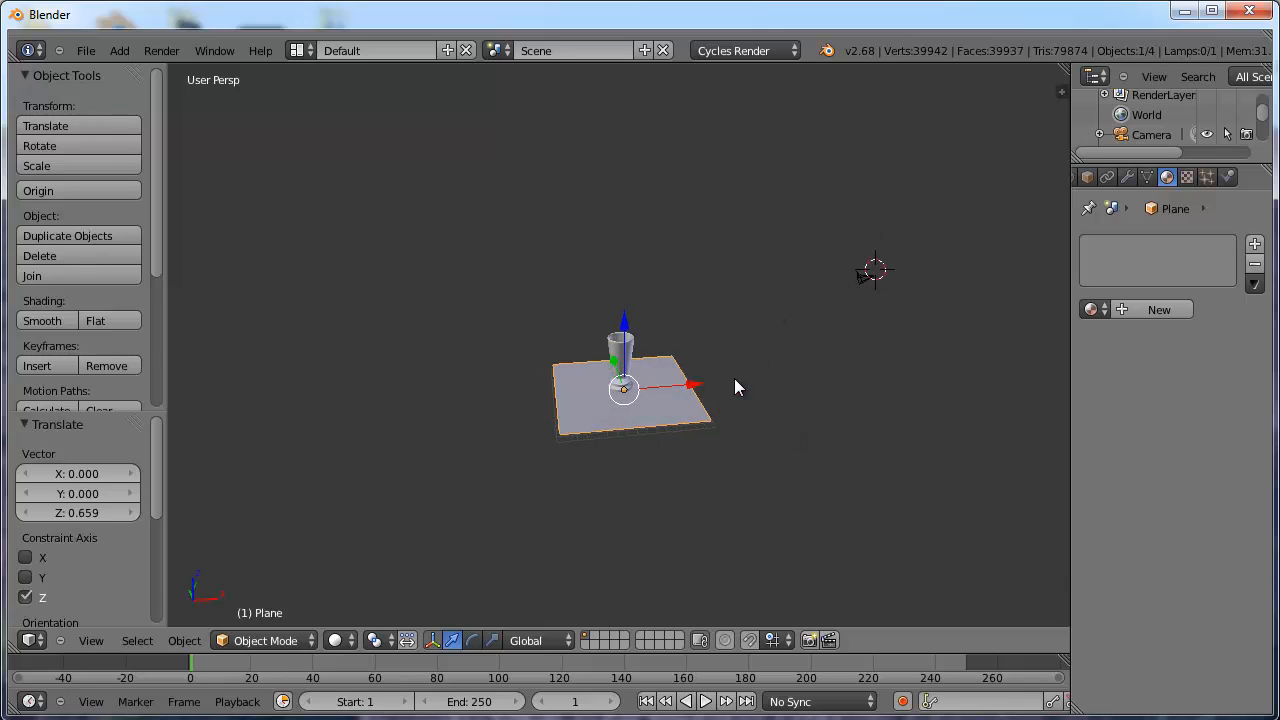
- Add a second mesh plane at the 3D cursor and scale it up about 4.3 times
left_click(119, 50)
mouse_move(220, 78)
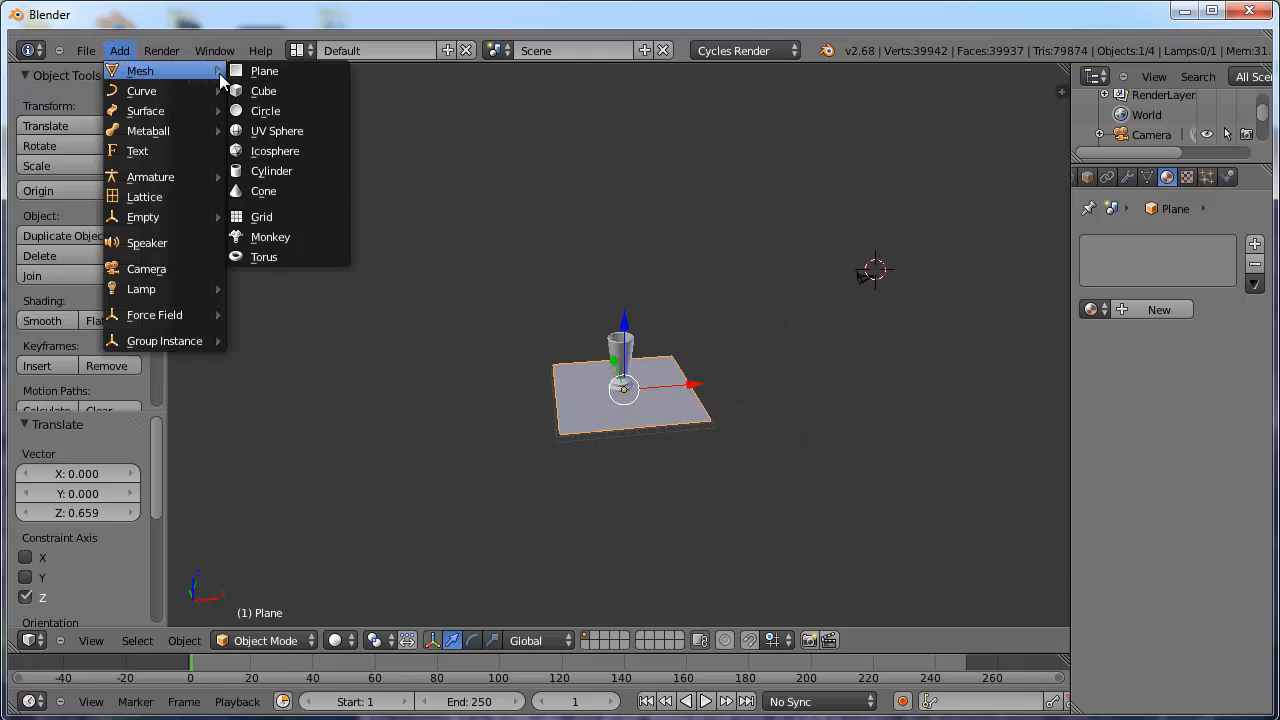
left_click(262, 72)
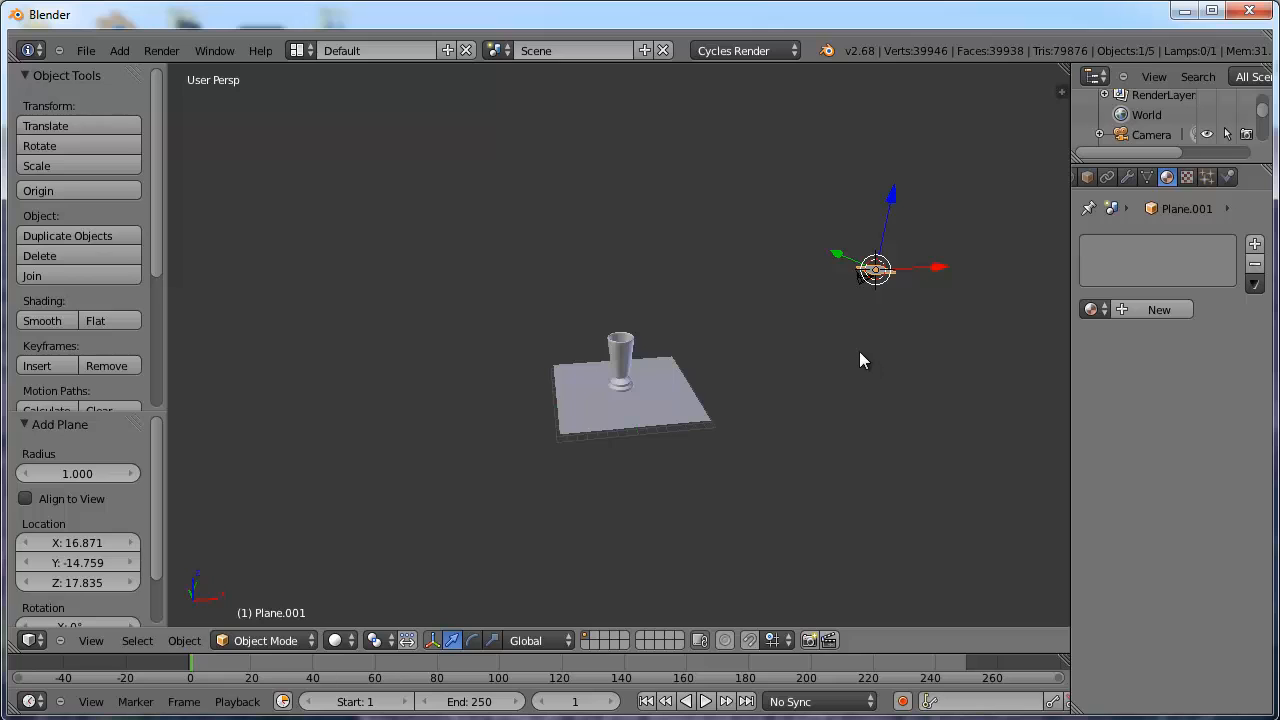
key("s")
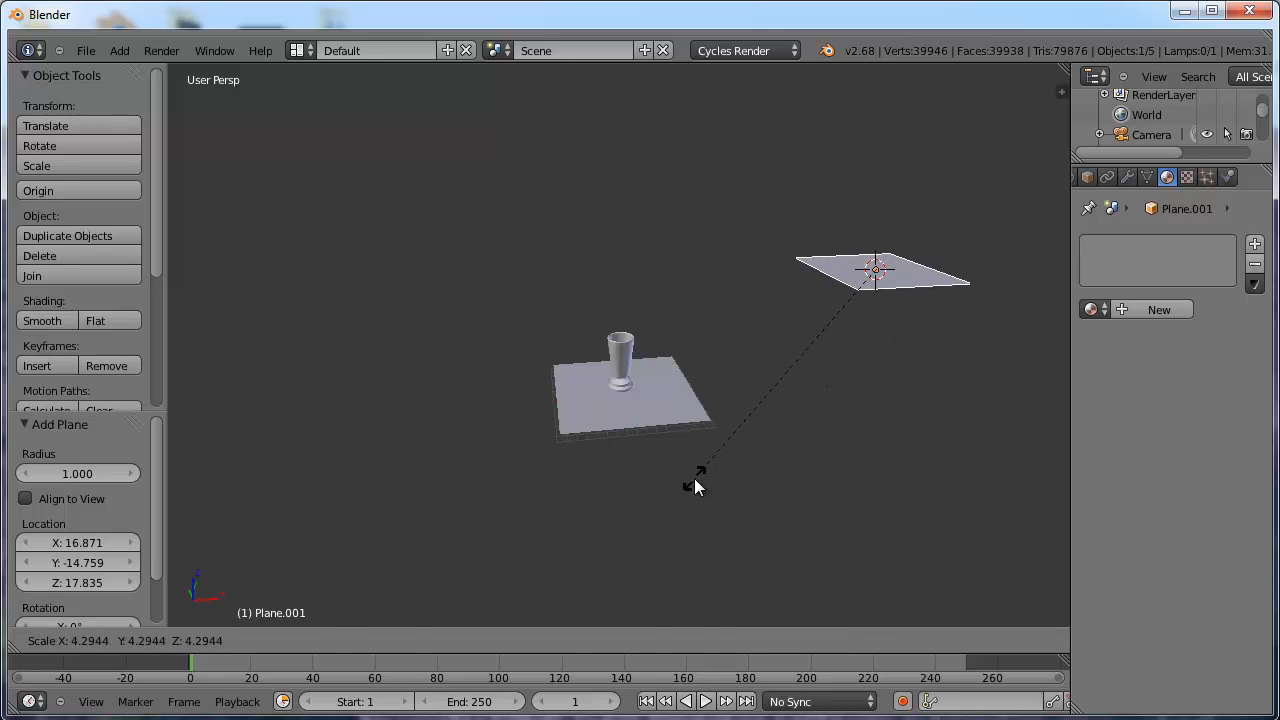
left_click(694, 478)
- Rotate the plane beside the camera by 45° in the front view
middle_click_drag(947, 434, 873, 416)
key("KP_1")
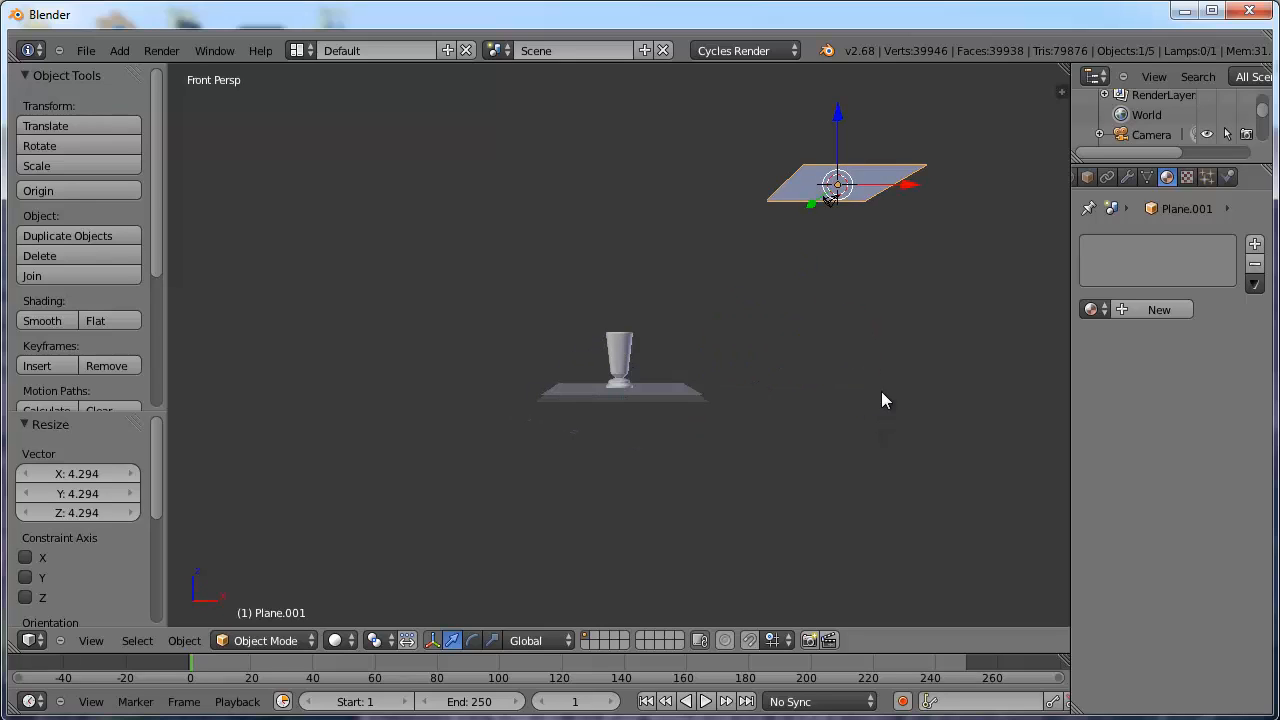
type("r45")
left_click(777, 325)
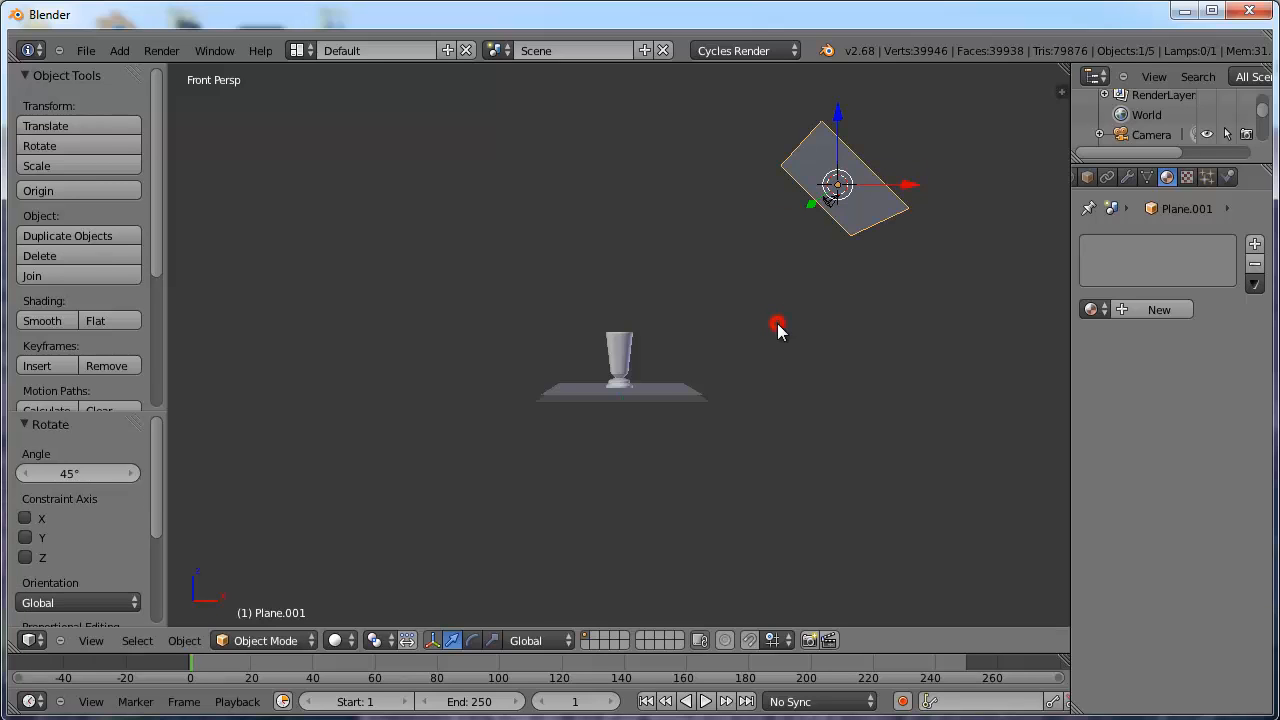
- Rotate the same plane another 45° in the top view to angle it towards the vase
middle_click_drag(777, 325, 860, 411)
key("KP_7")
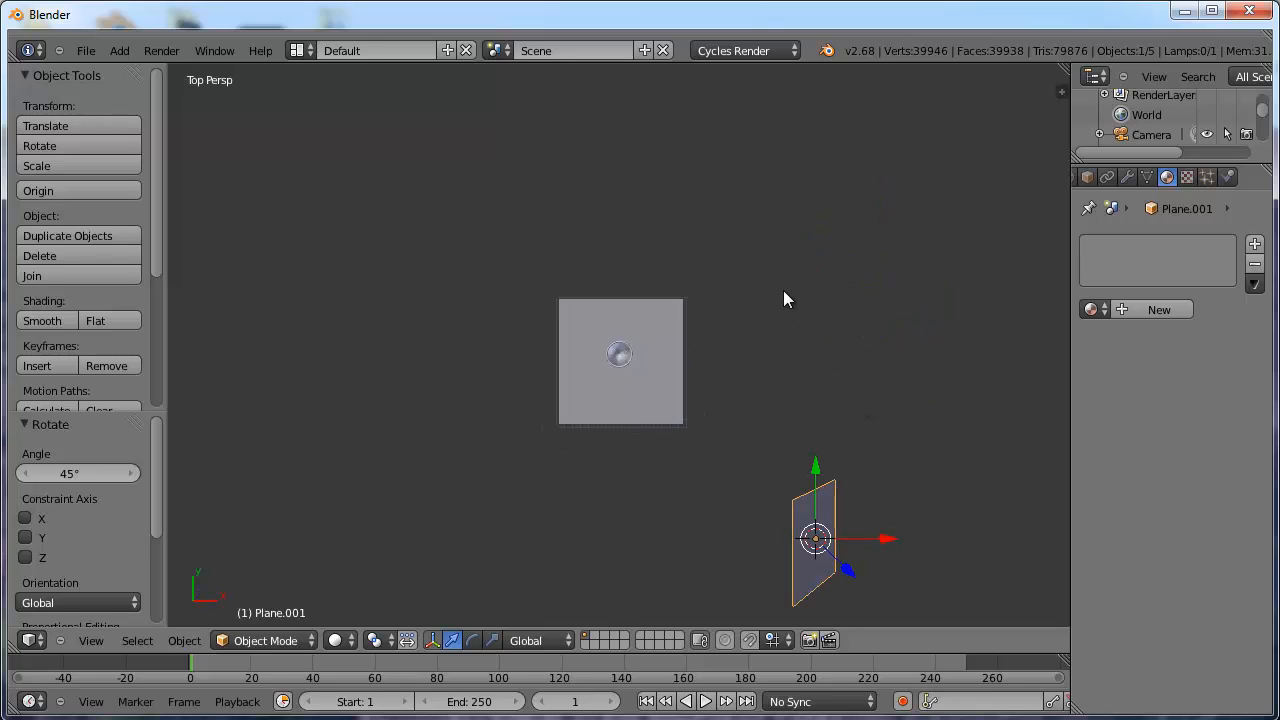
type("r45")
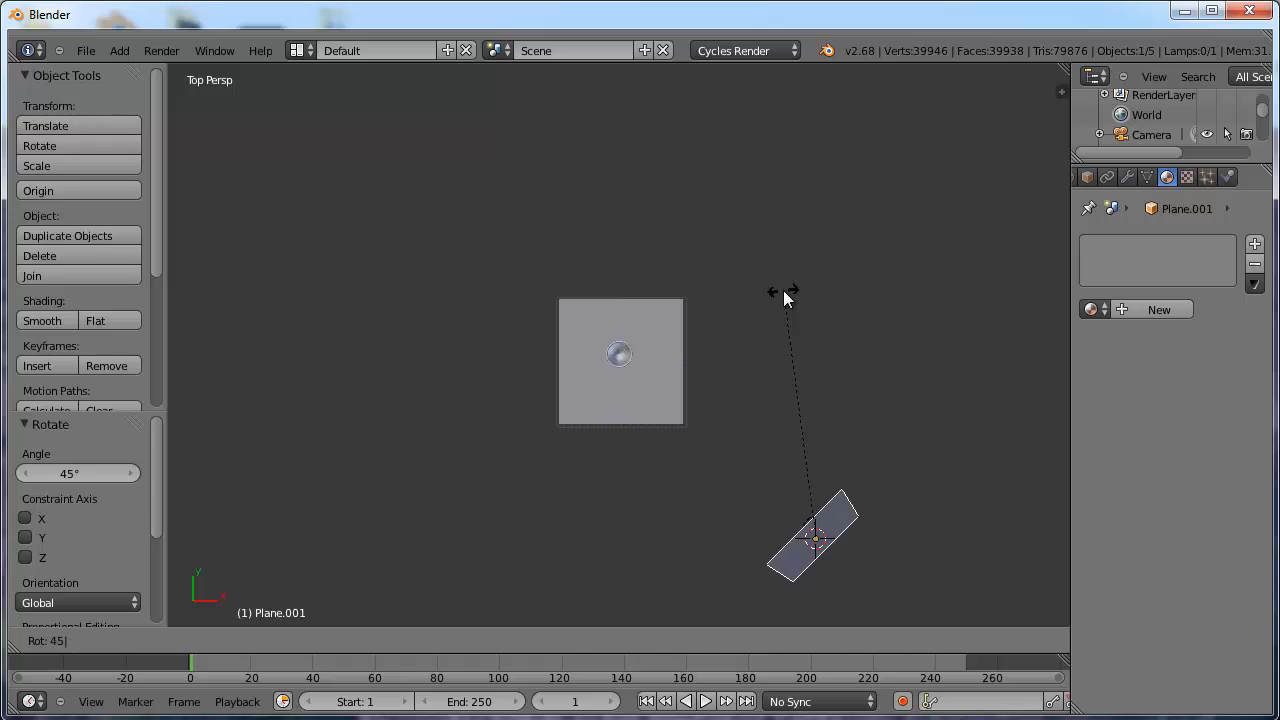
left_click(785, 290)
middle_click_drag(785, 290, 813, 380)
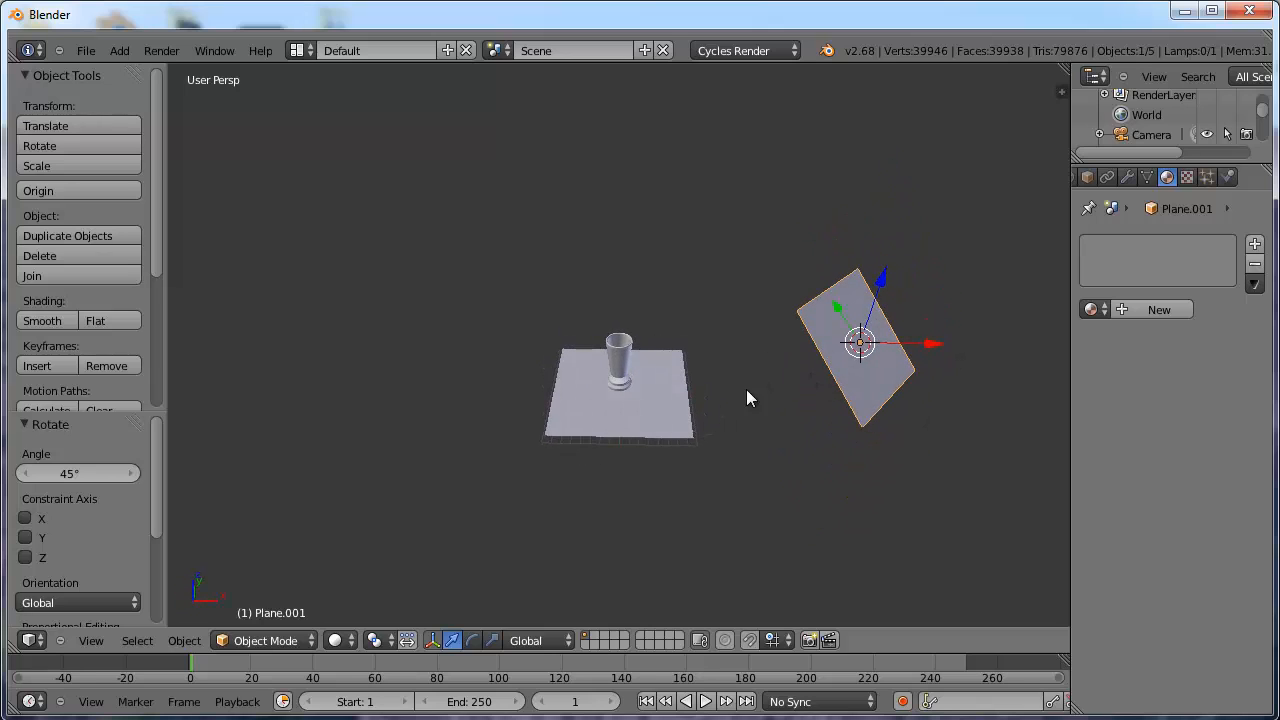
- Look through the camera and move it closer, past the tilted plane, to frame the vase centrally and larger
key("KP_0")
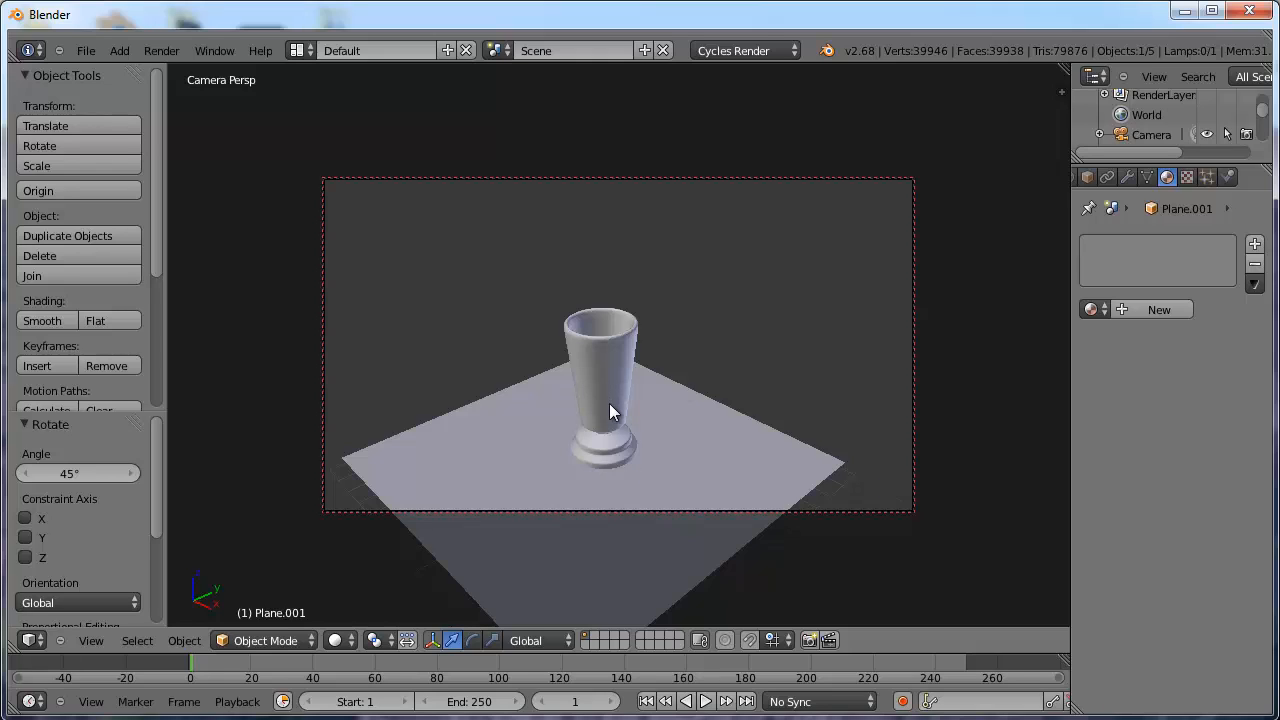
scroll(609, 403, "up", 1)
scroll(608, 403, "down", 2)
scroll(607, 402, "up", 2)
scroll(607, 402, "up", 1)
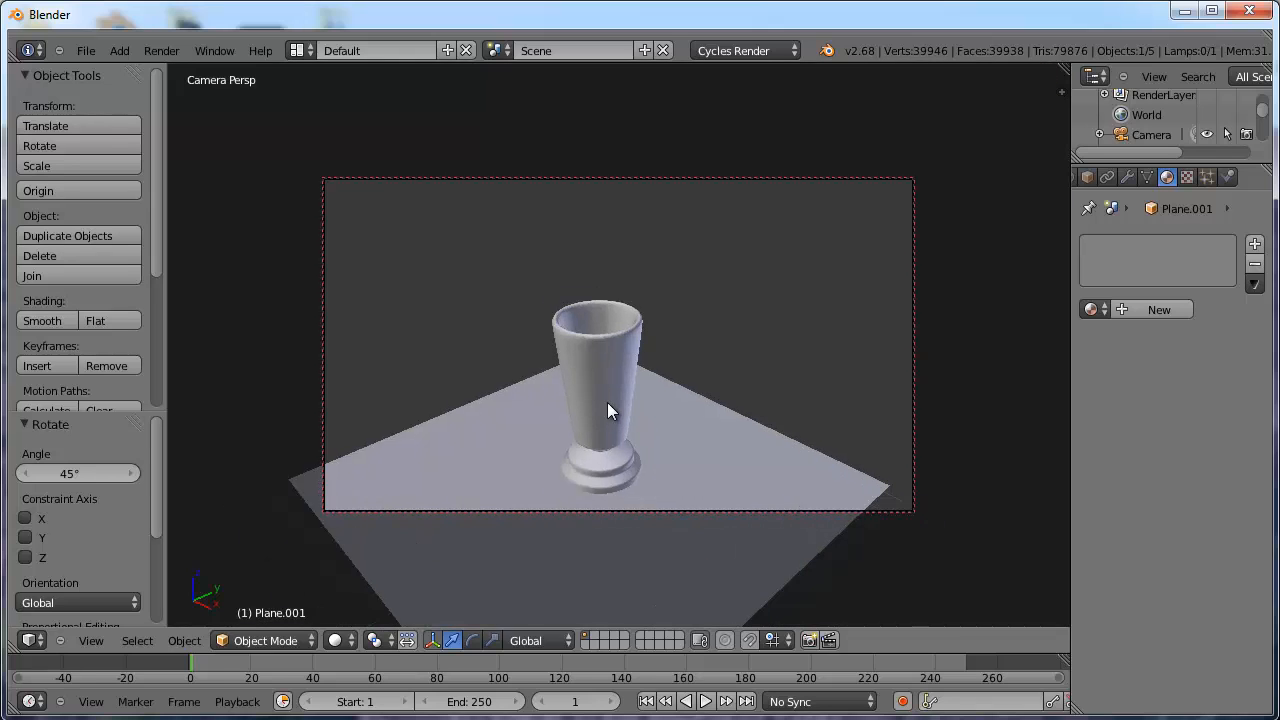
scroll(607, 402, "down", 3)
scroll(607, 402, "up", 1)
scroll(607, 402, "down", 1)
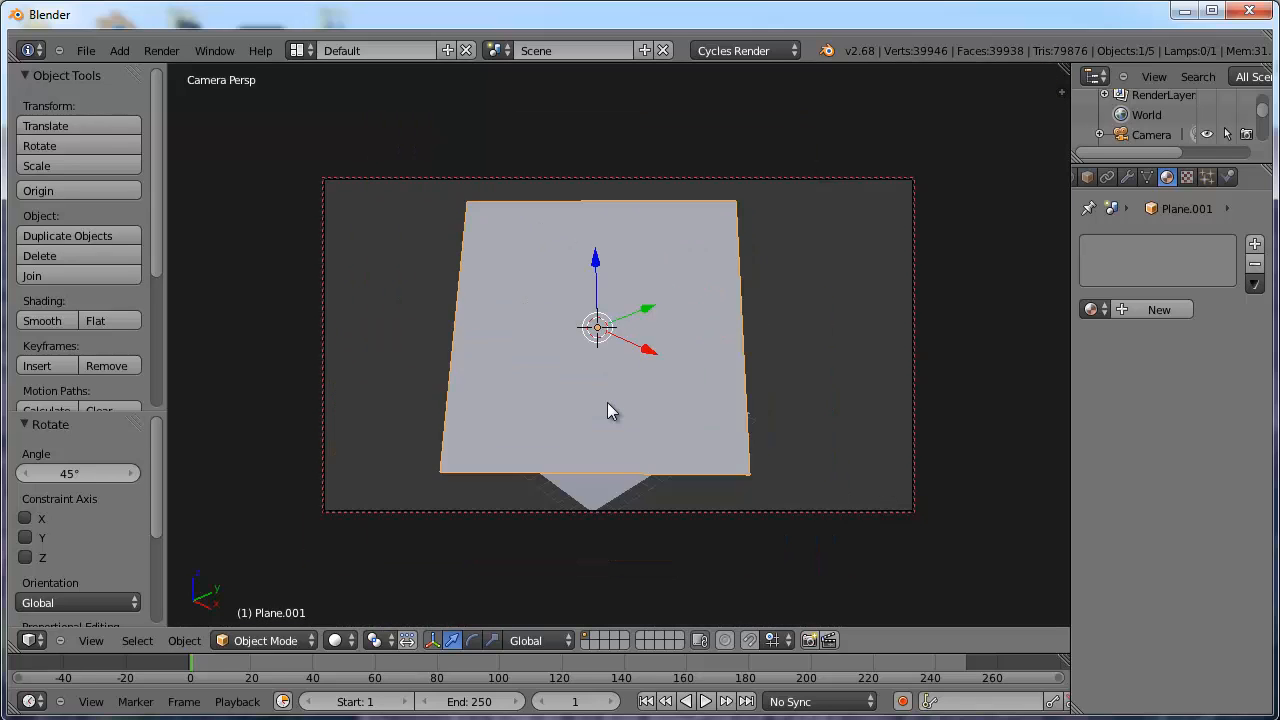
scroll(607, 402, "up", 3)
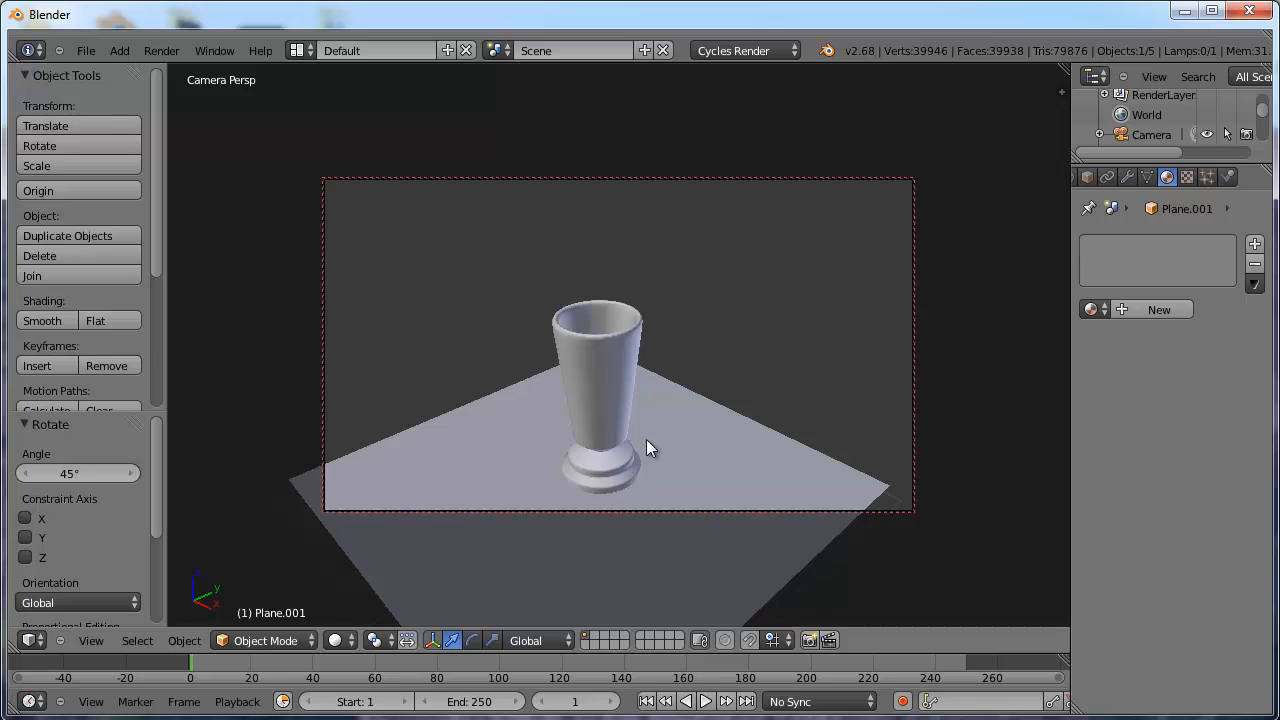
scroll(640, 416, "up", 1)
scroll(633, 415, "up", 2)
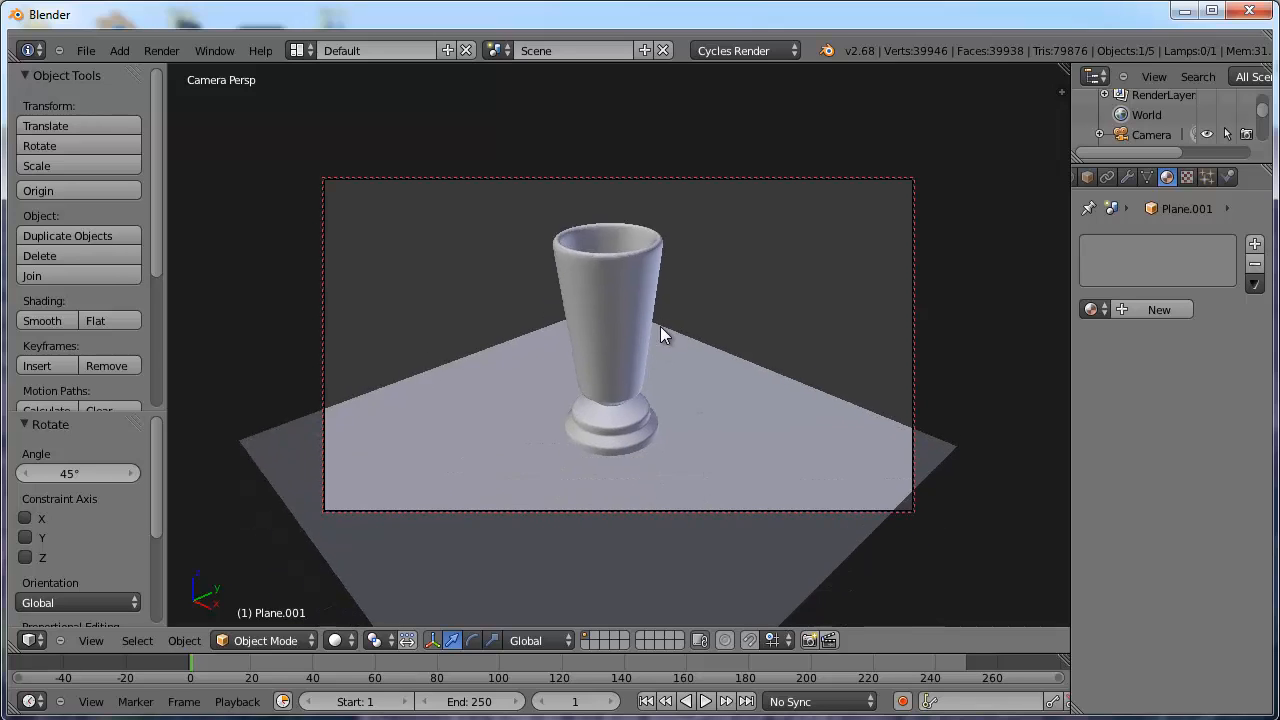
- Nudge the camera framing and reposition the tilted plane by about -6.6 along X, slightly along Y, and about 1.8 back along X
middle_click_drag(654, 332, 648, 354, "shift")
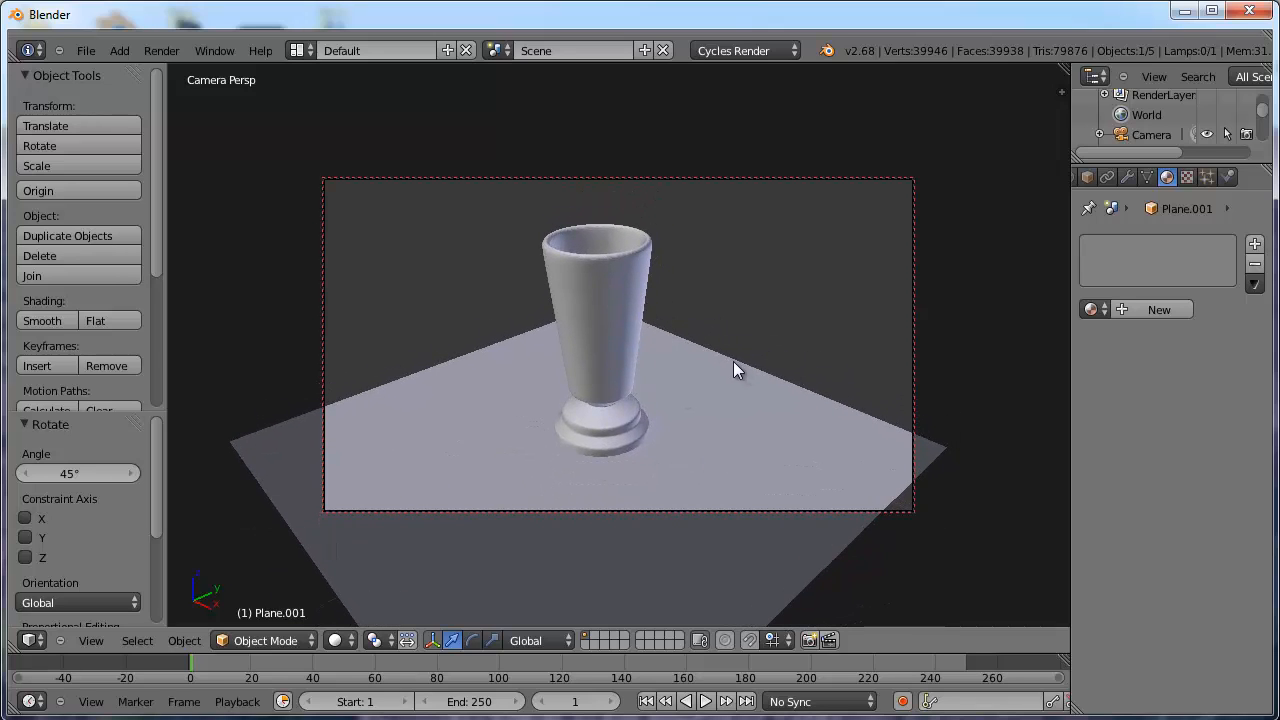
middle_click_drag(733, 361, 798, 359)
scroll(725, 351, "down", 4)
scroll(798, 359, "down", 2)
left_click_drag(929, 244, 822, 290)
middle_click_drag(817, 383, 777, 461)
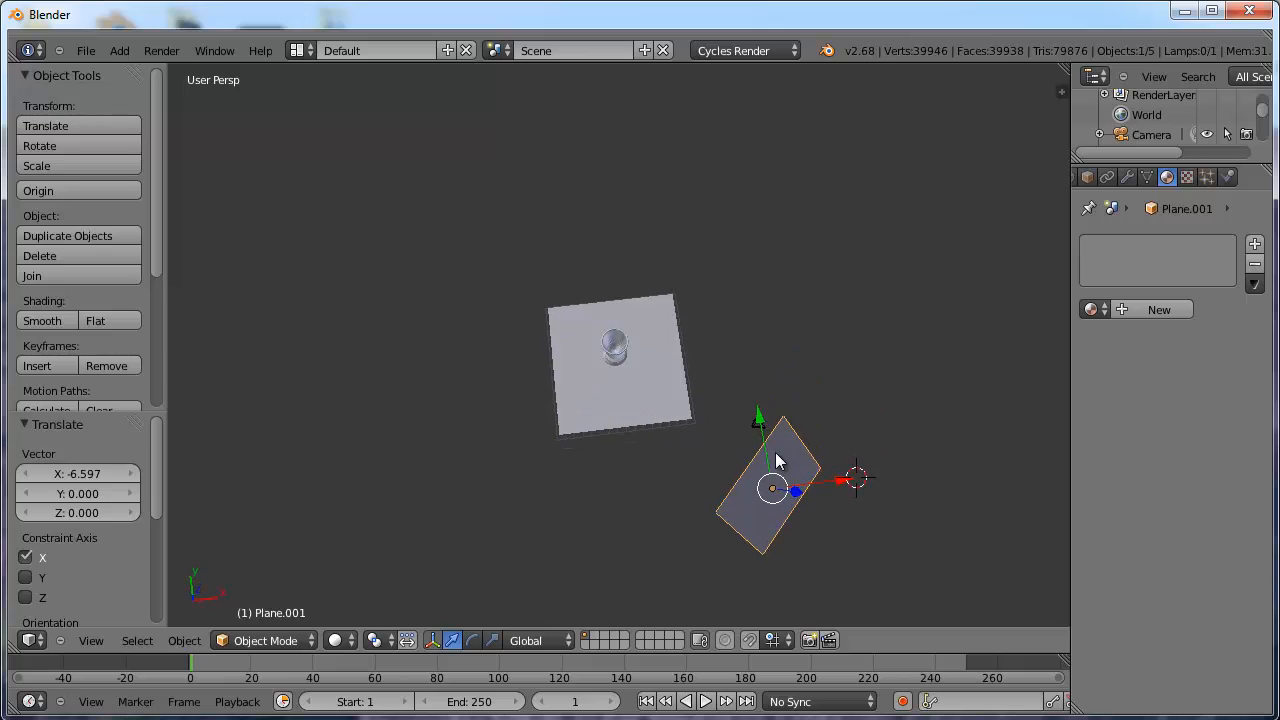
left_click_drag(760, 417, 764, 380)
left_click_drag(831, 449, 862, 455)
middle_click_drag(862, 455, 686, 338)
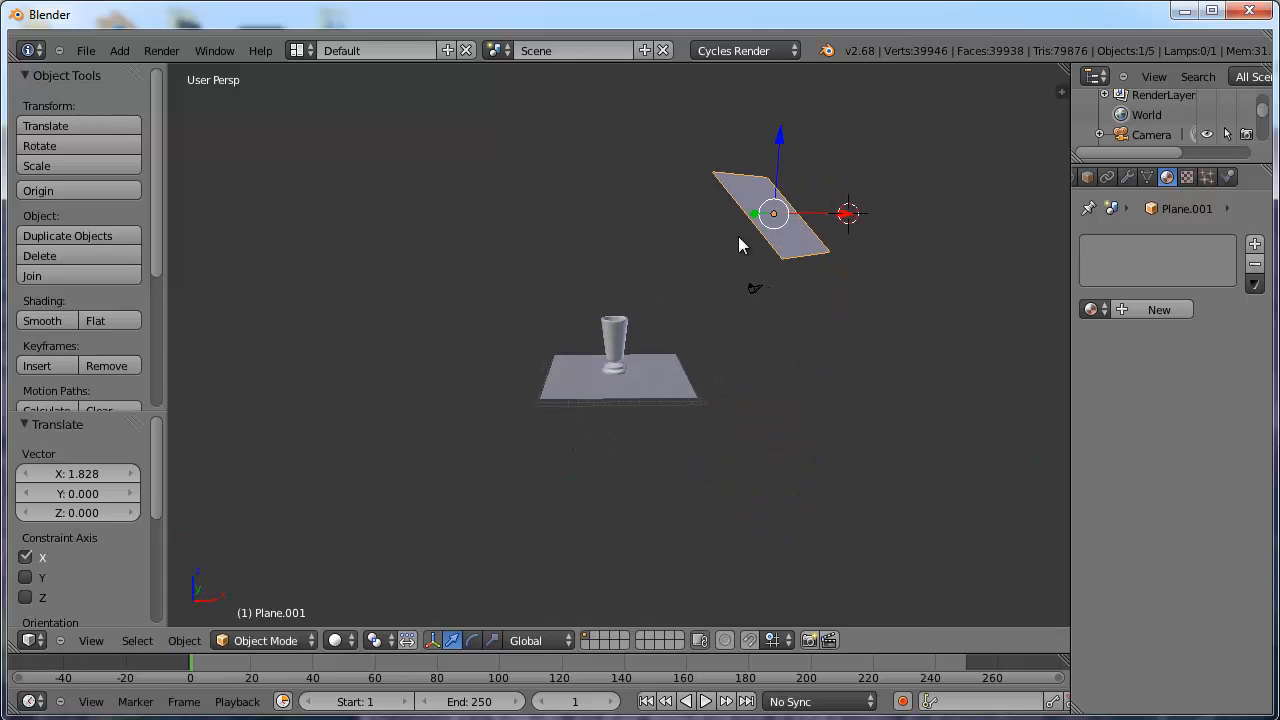
- Give the tilted plane a new material with an Emission surface and a strength of 10
left_click(1158, 312)
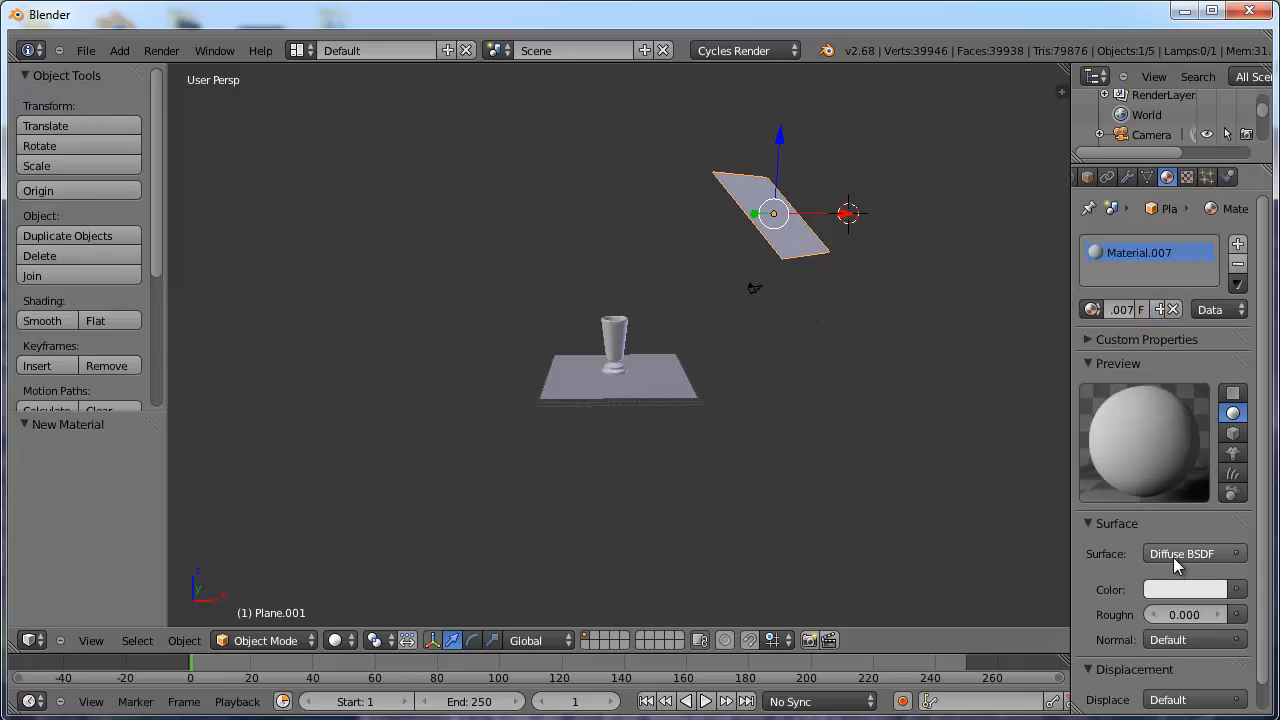
left_click(1187, 556)
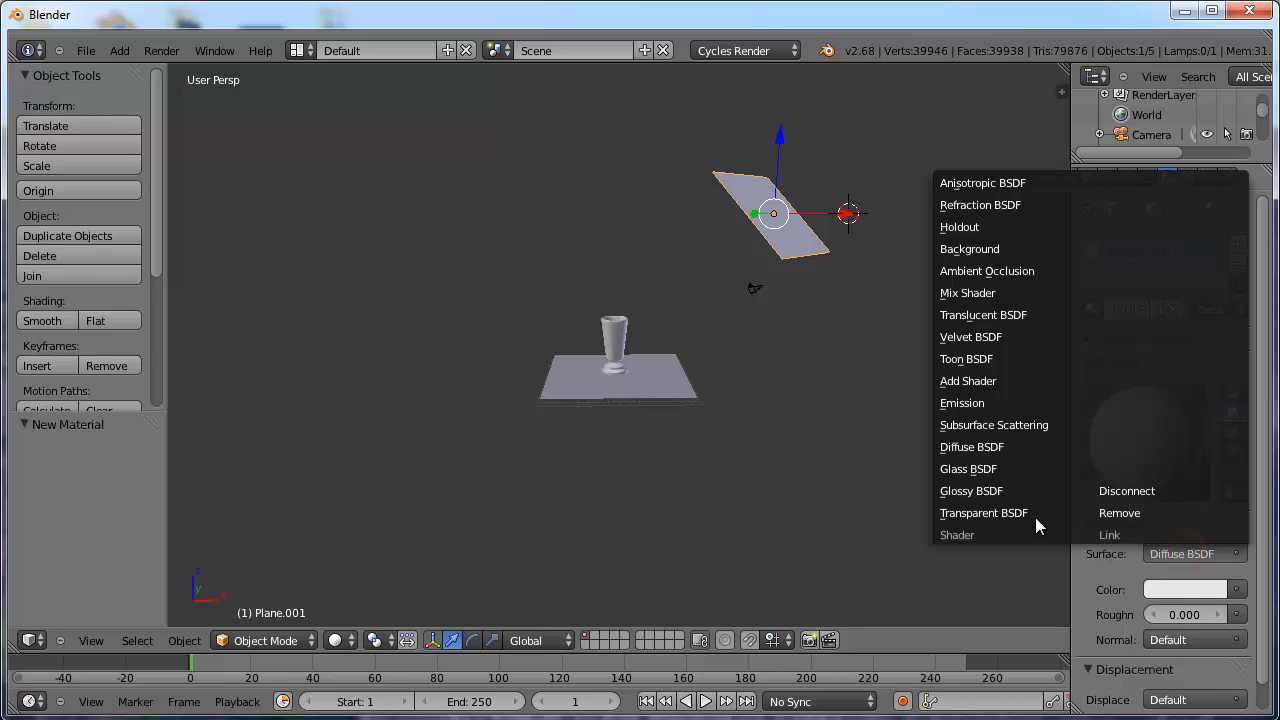
left_click(968, 404)
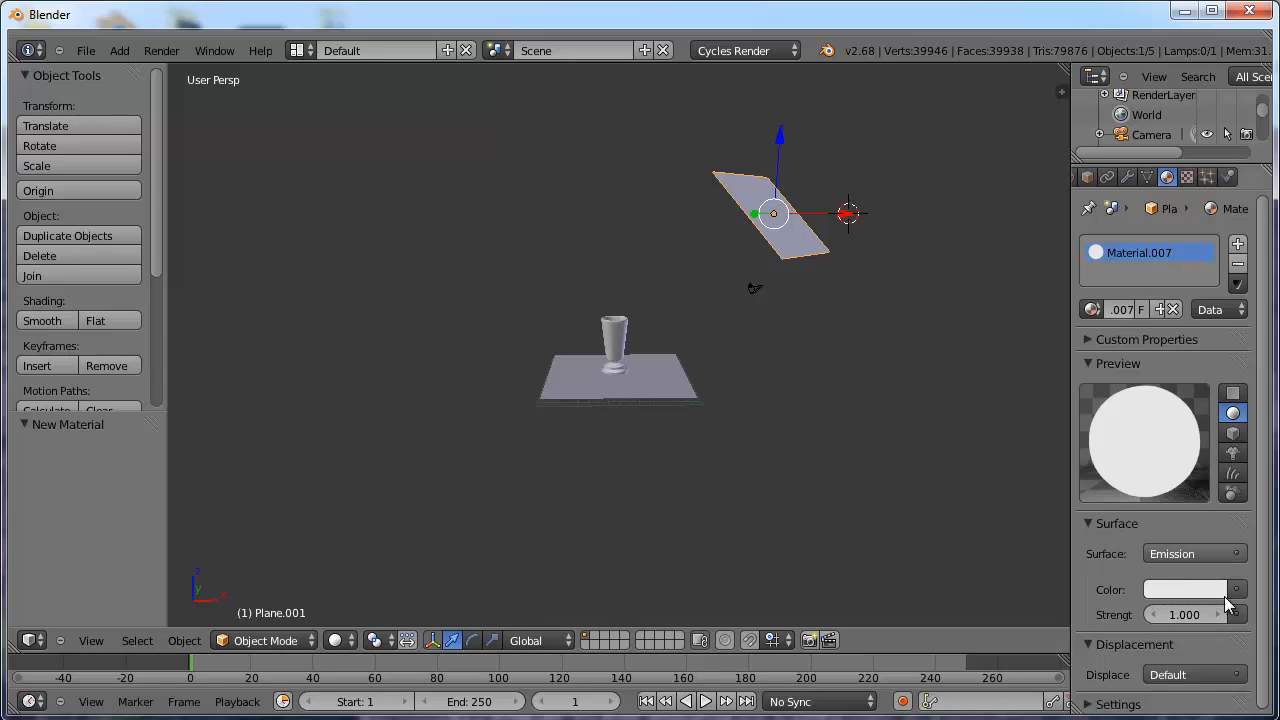
left_click(1176, 617)
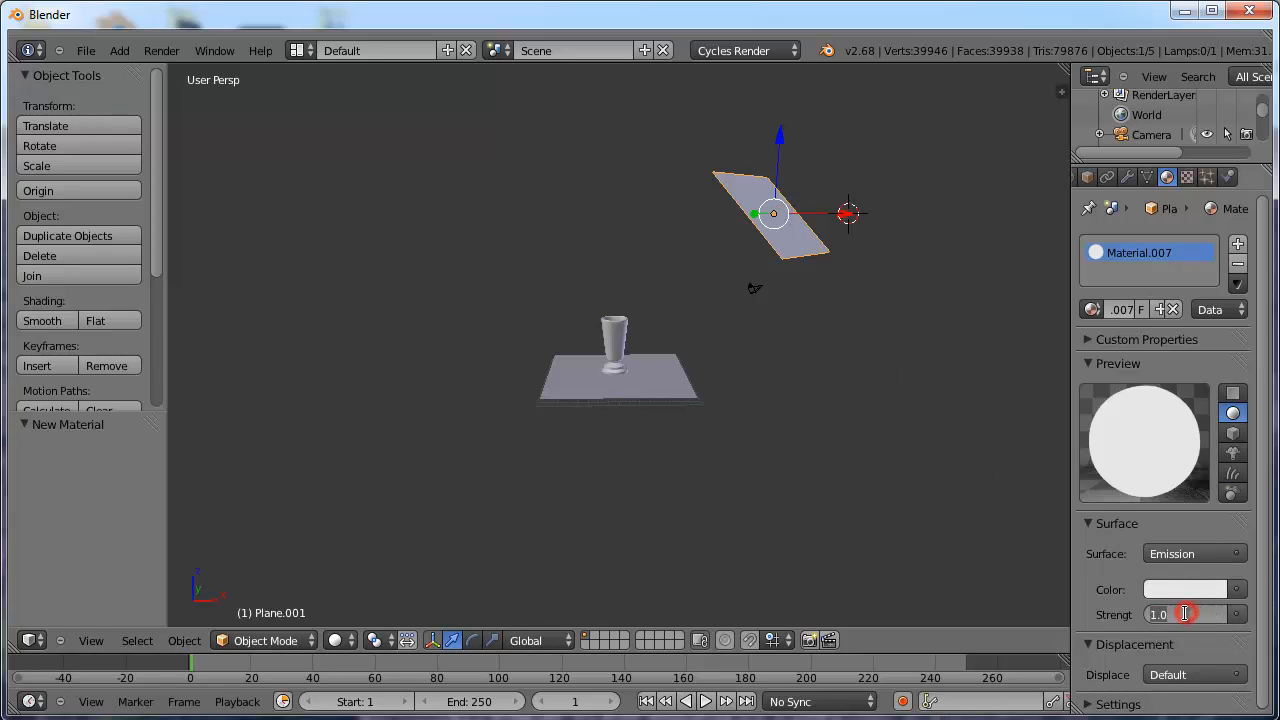
type("10")
key("Return")
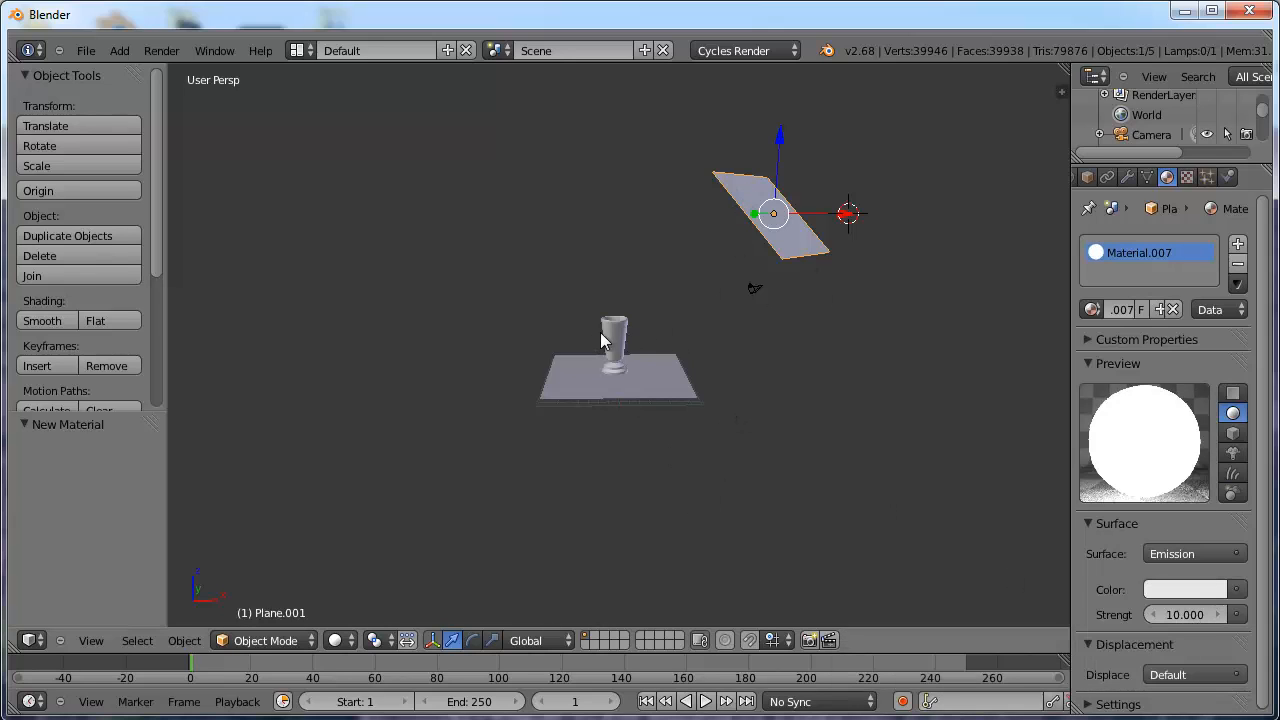
- Select the vase and change its Glass BSDF color to a teal green
right_click(650, 394)
middle_click_drag(681, 441, 643, 430)
scroll(637, 418, "up", 2)
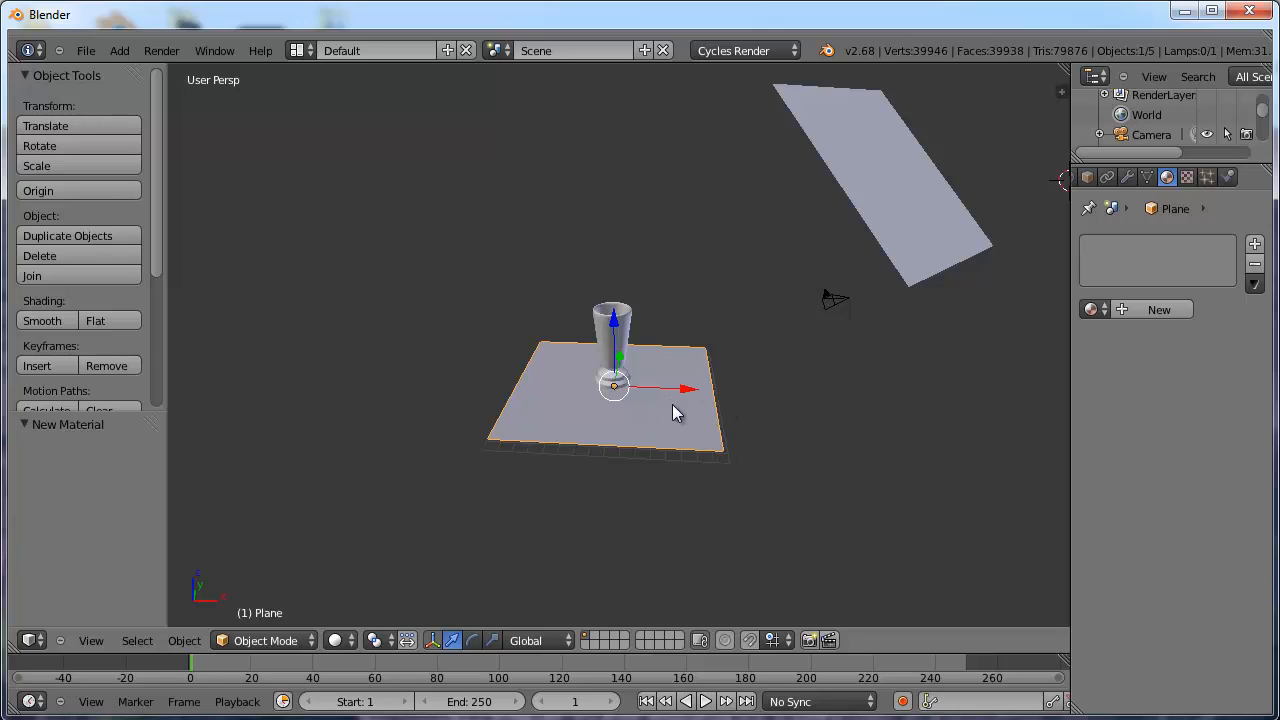
right_click(613, 348)
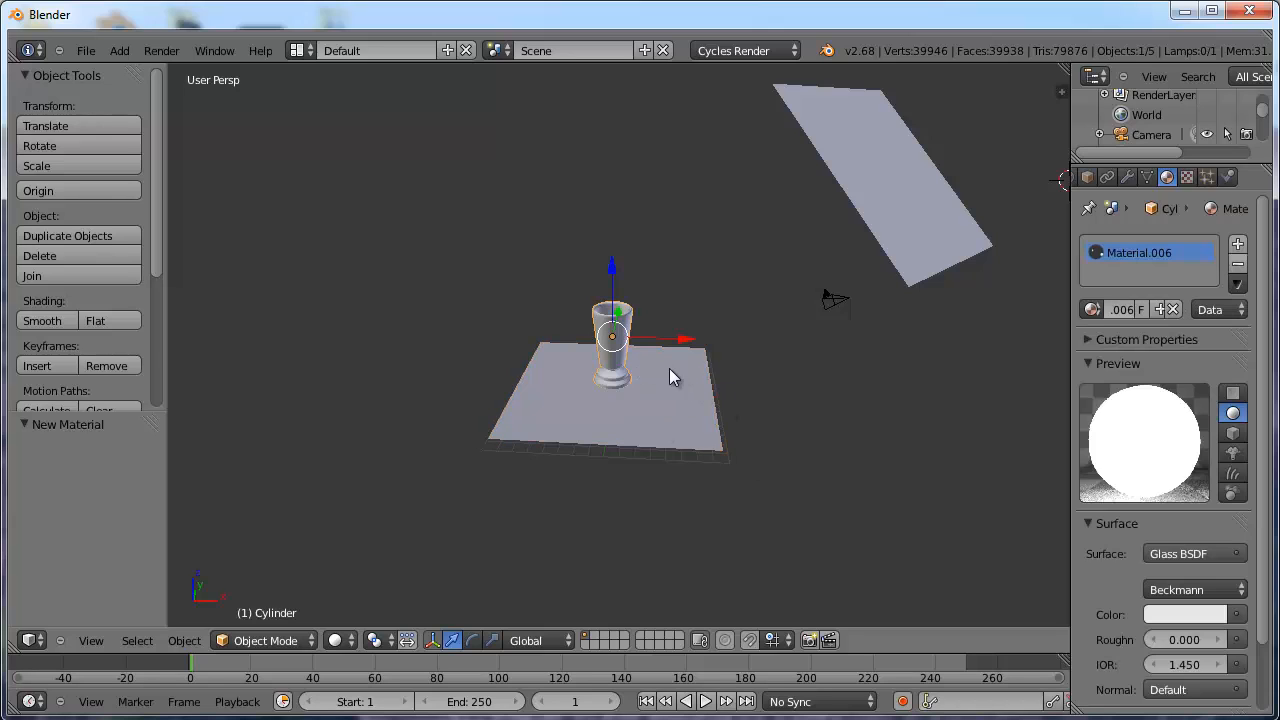
left_click(1191, 613)
left_click_drag(1121, 397, 1095, 347)
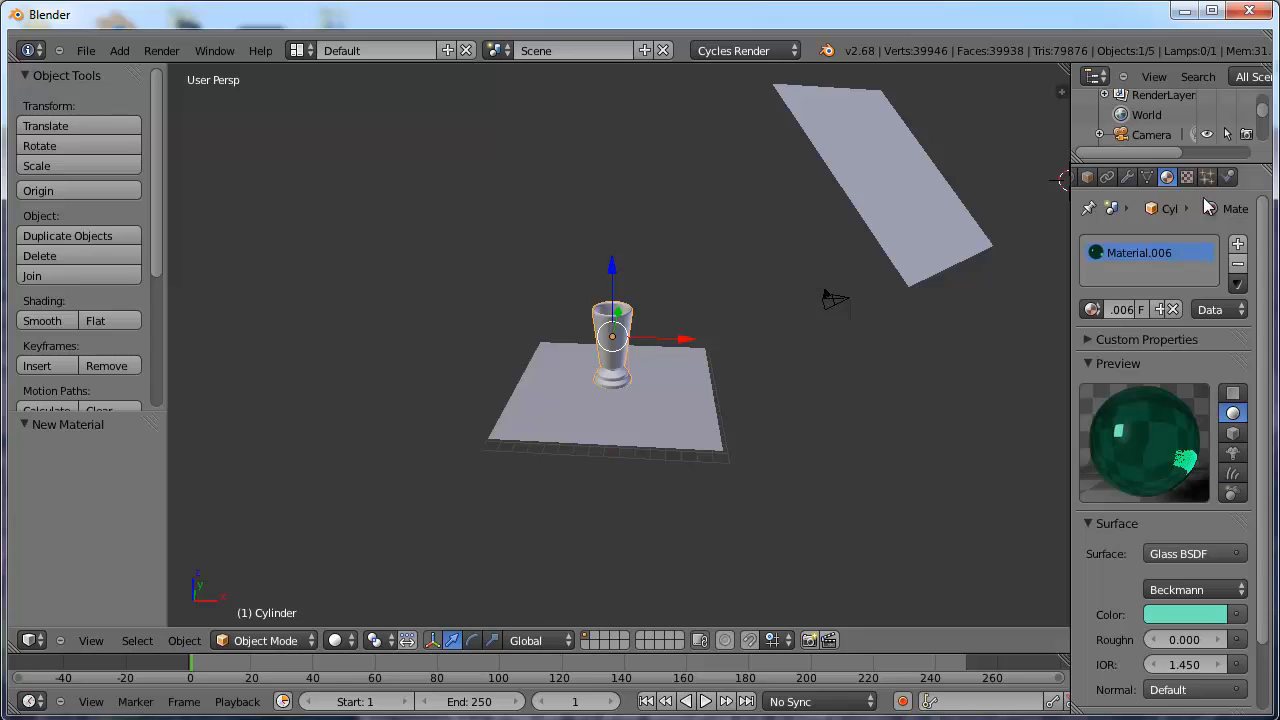
- Set the render samples to 10 in the scene's sampling settings
scroll(1108, 178, "down", 2)
scroll(1108, 178, "up", 2)
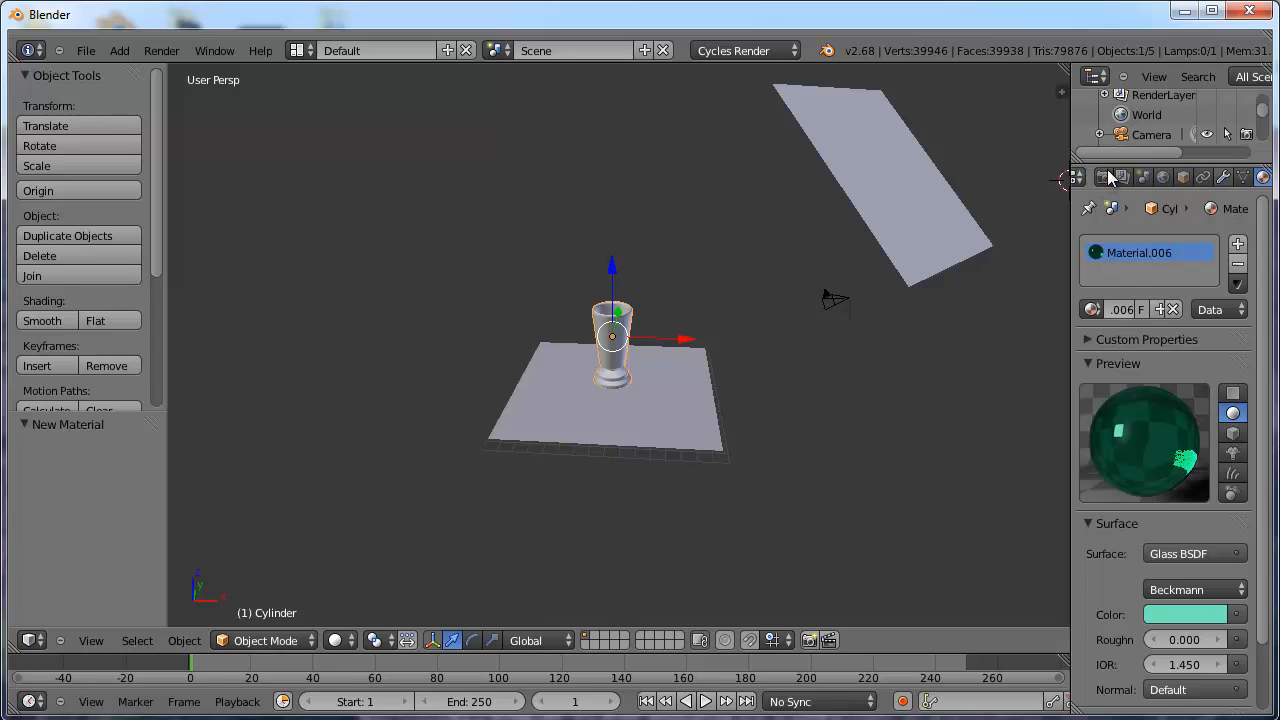
left_click(1103, 176)
scroll(1202, 500, "down", 8)
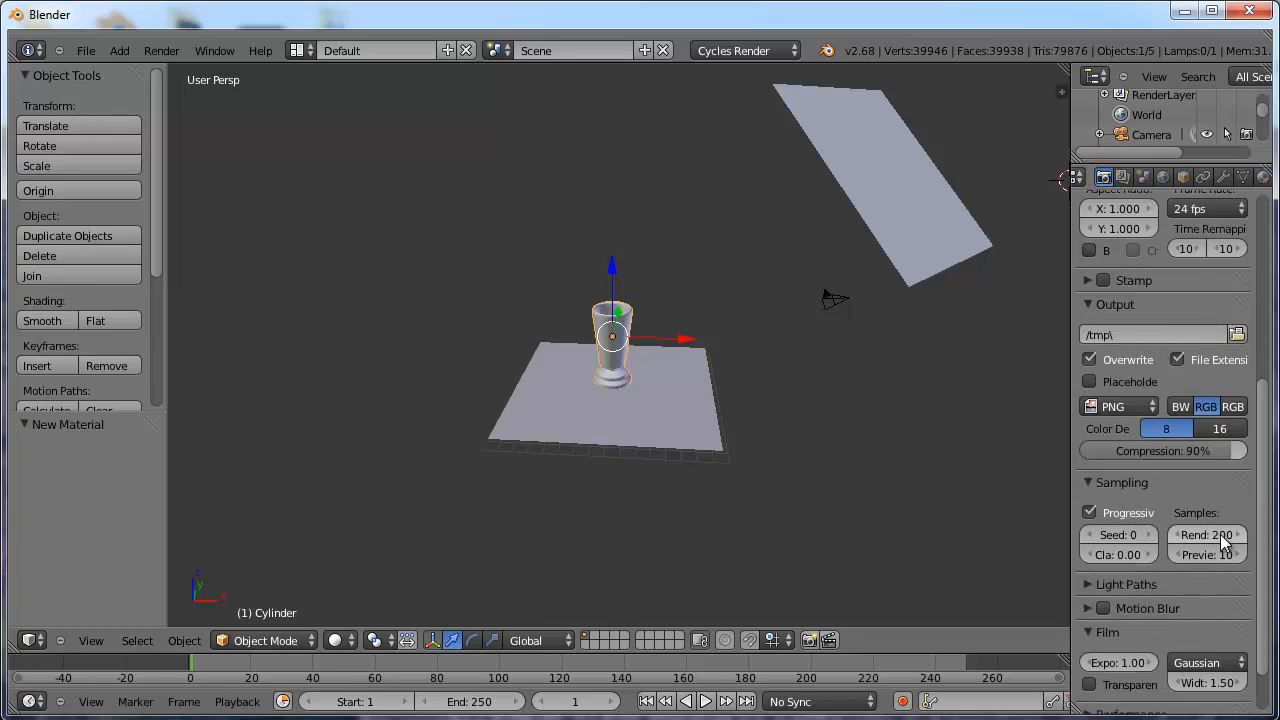
left_click(1220, 534)
key("Return")
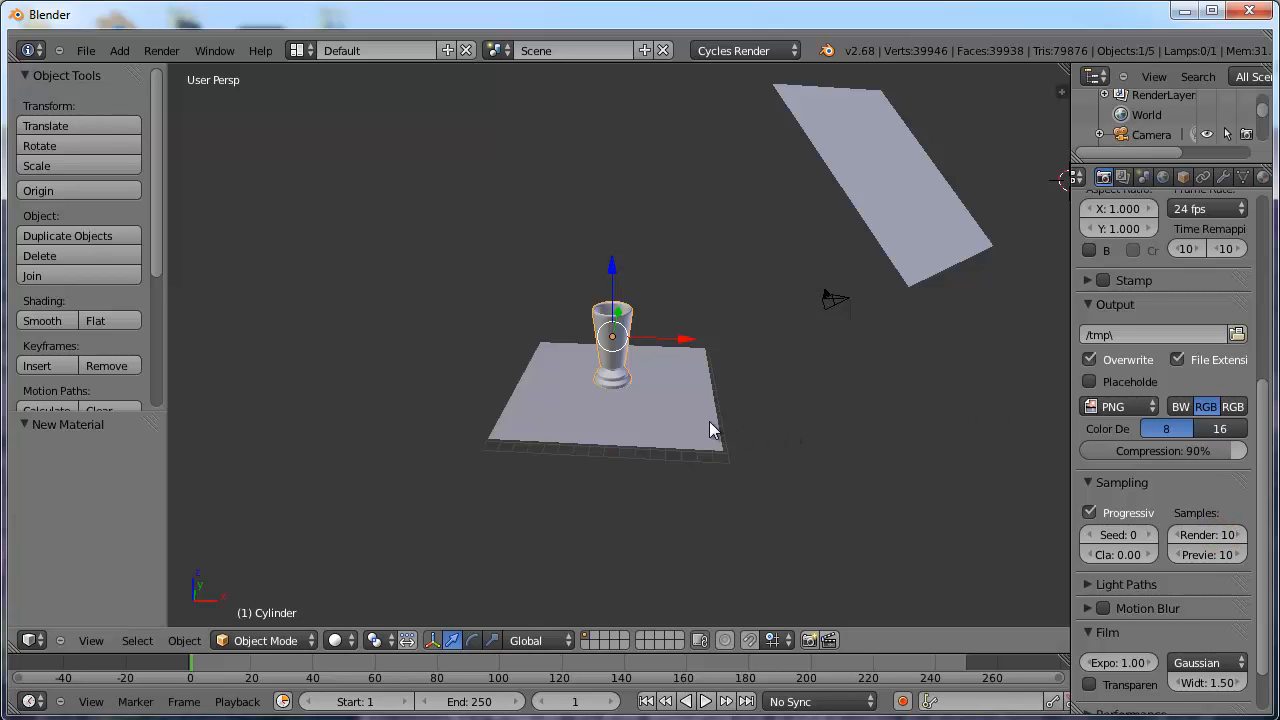
- Render a test image of the vase twice, returning to the 3D view after each render
key("F12")
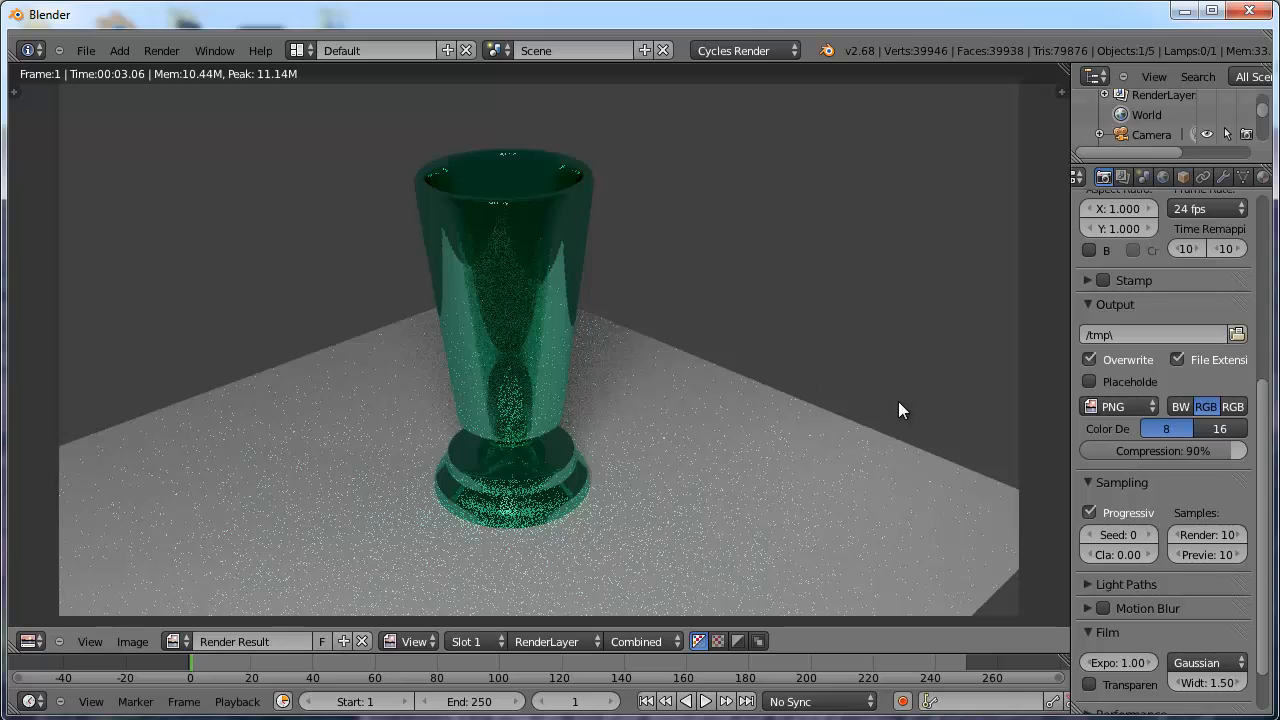
key("Escape")
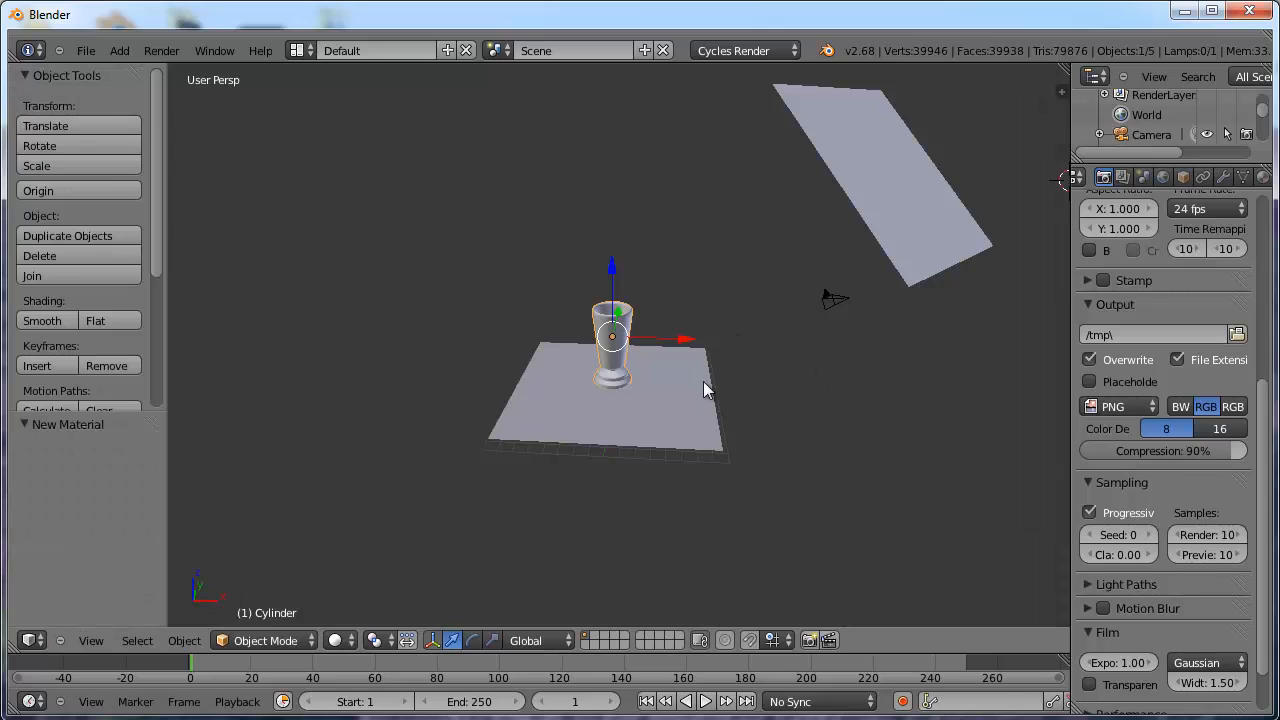
key("F12")
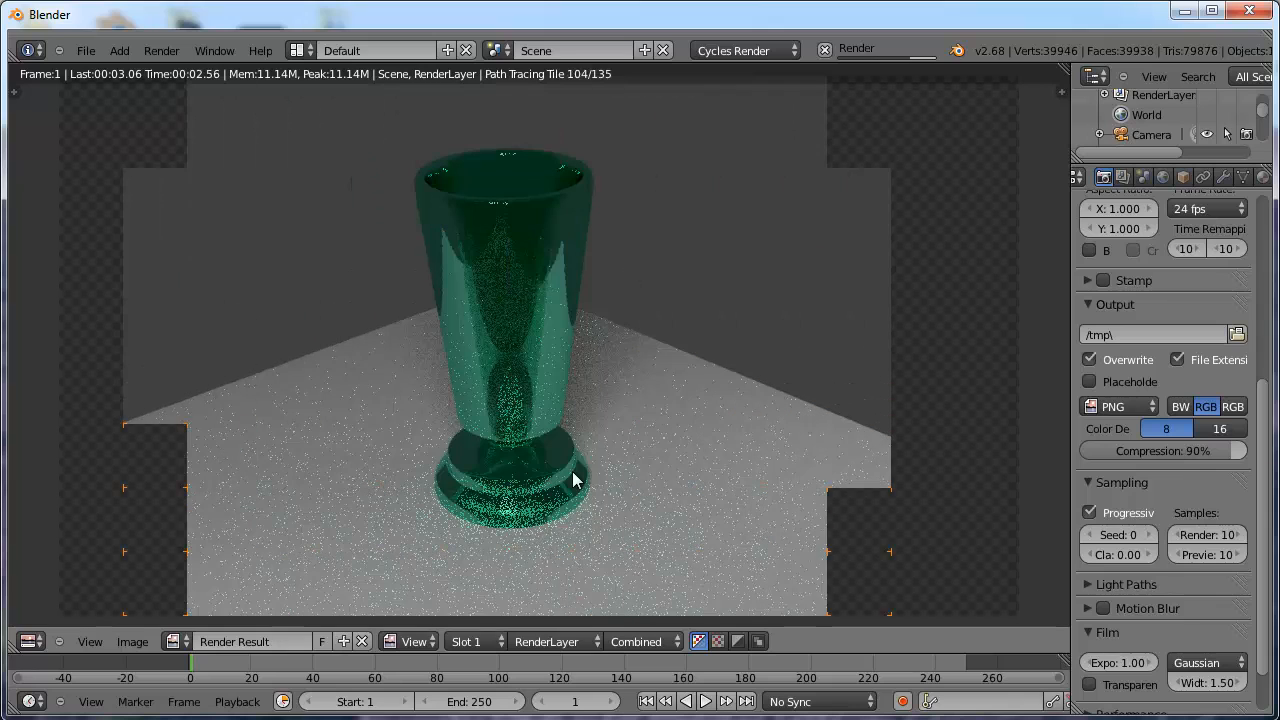
key("Escape")
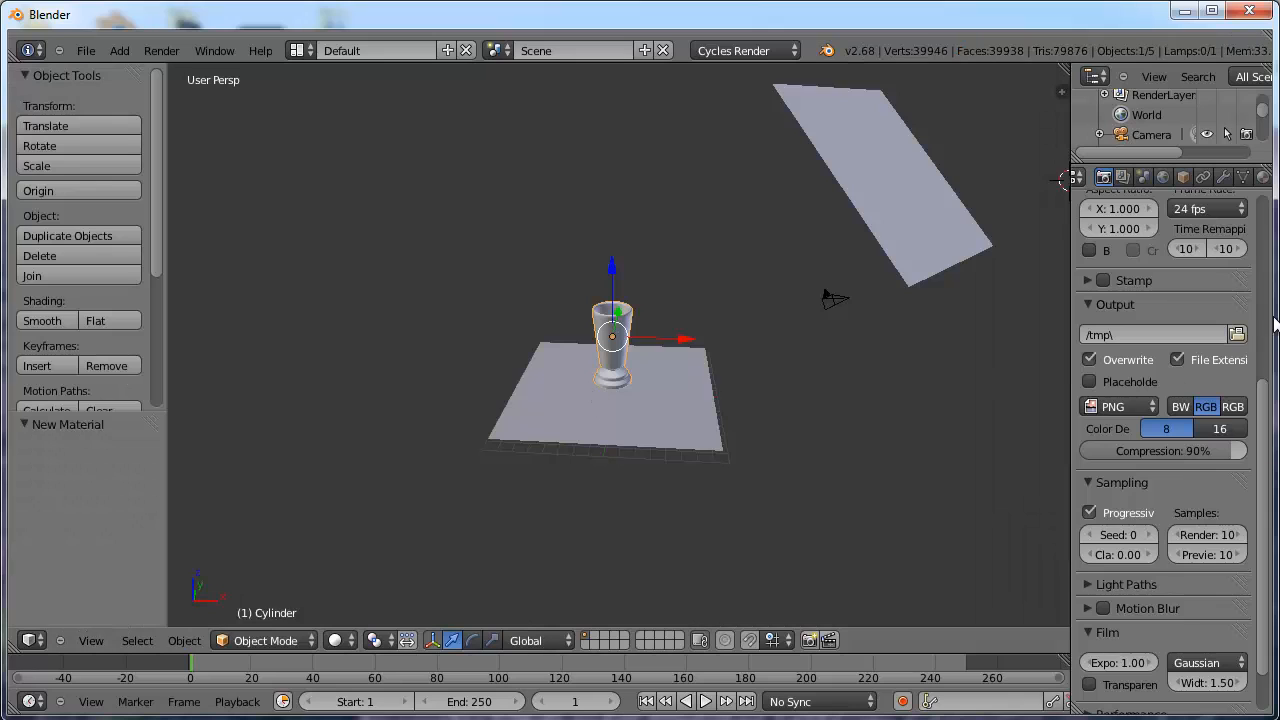
- Set the render samples to 200 in the sampling settings and render the scene
left_click(1104, 177)
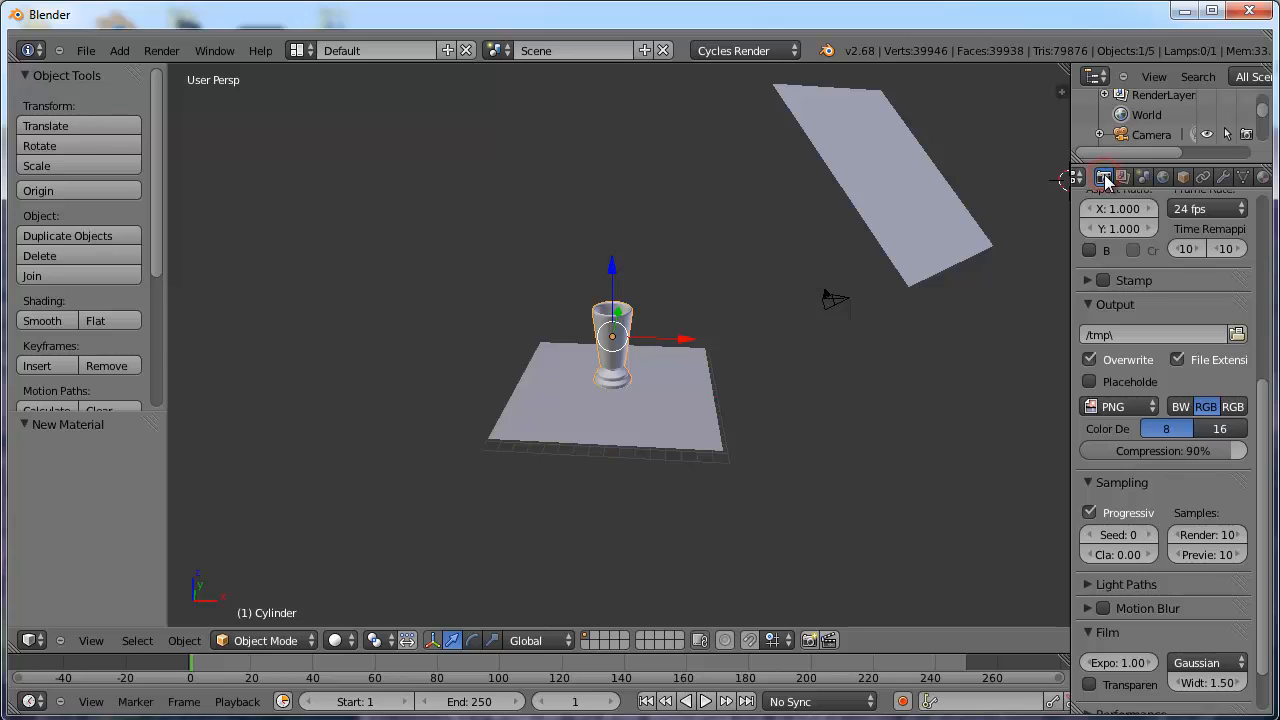
scroll(1156, 249, "up", 8)
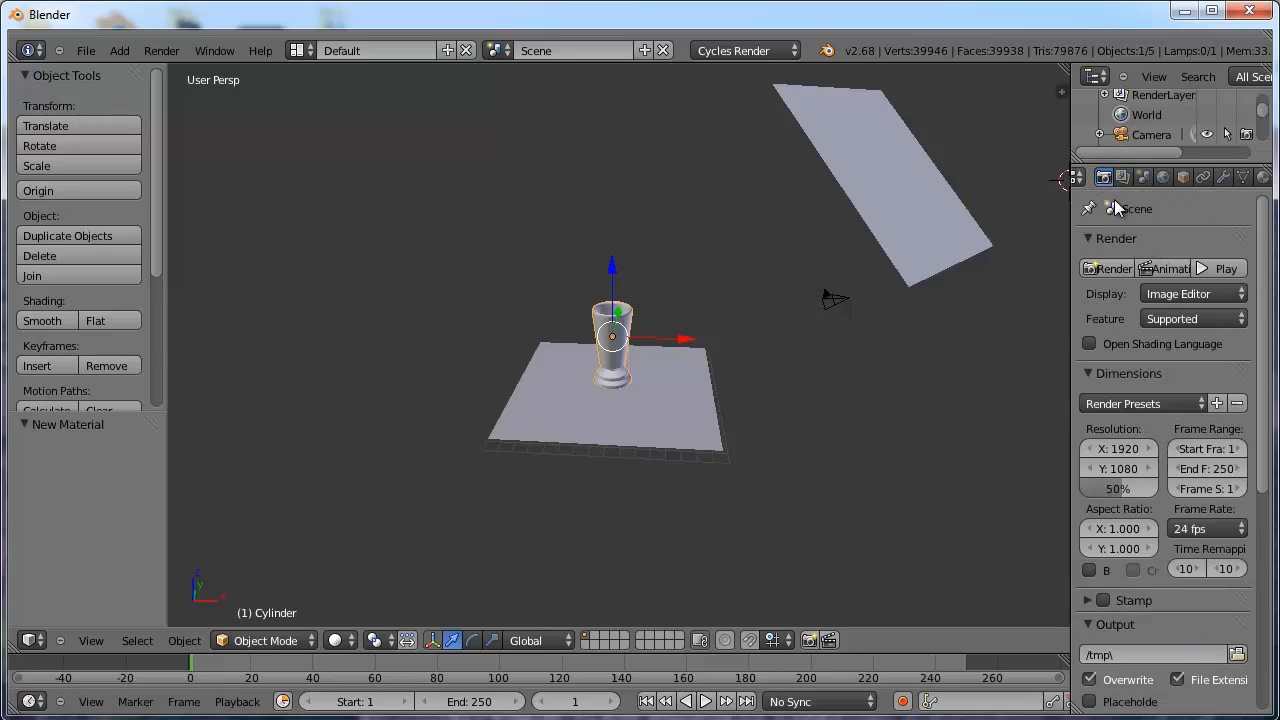
scroll(1190, 327, "down", 10)
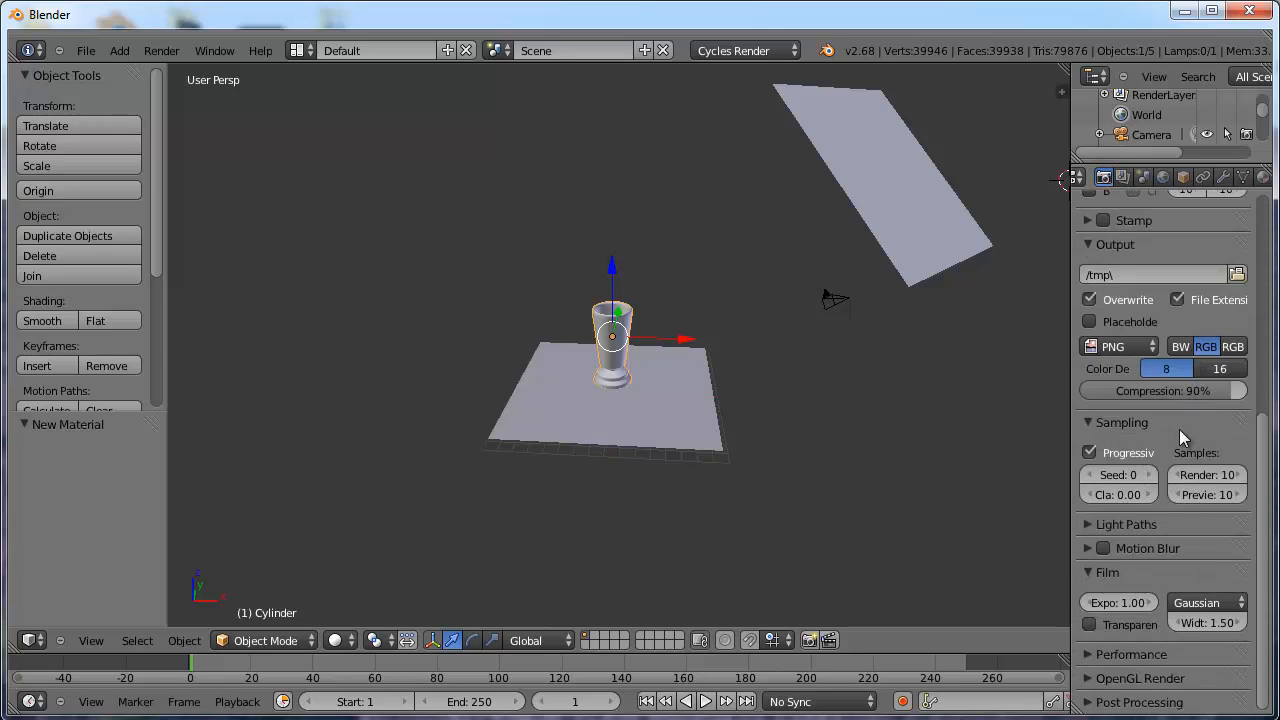
left_click(1089, 422)
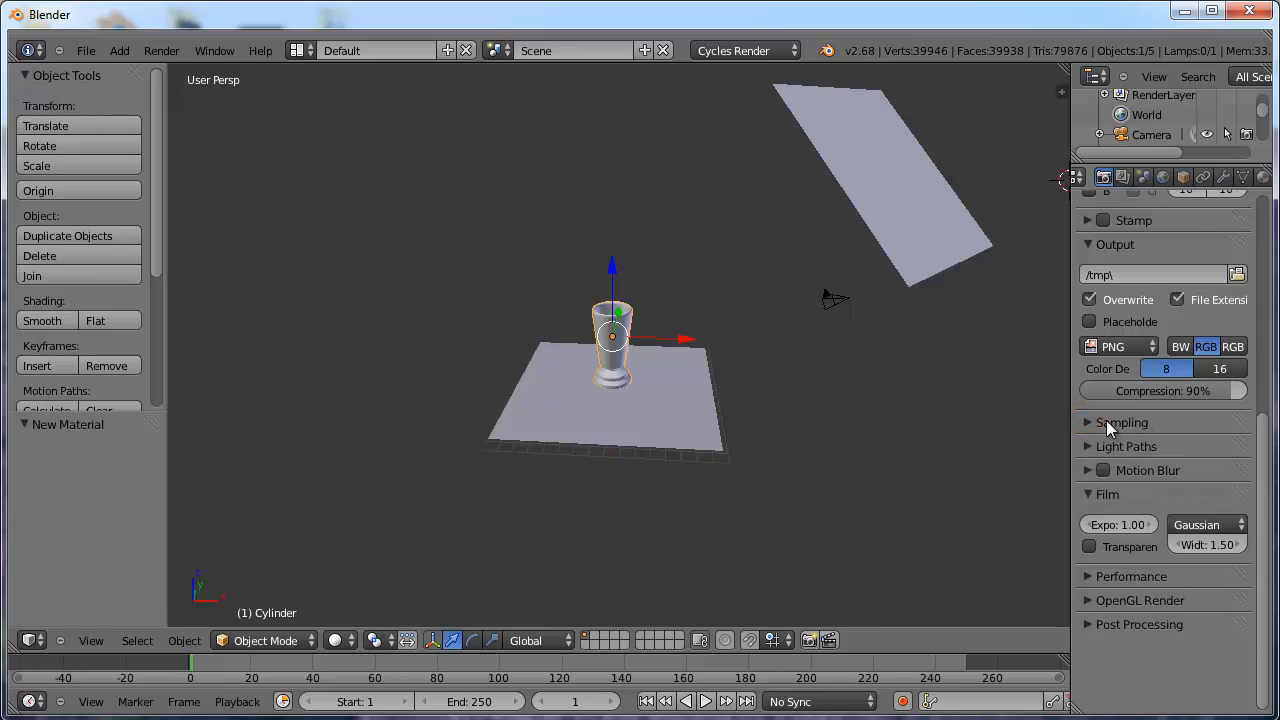
left_click(1088, 422)
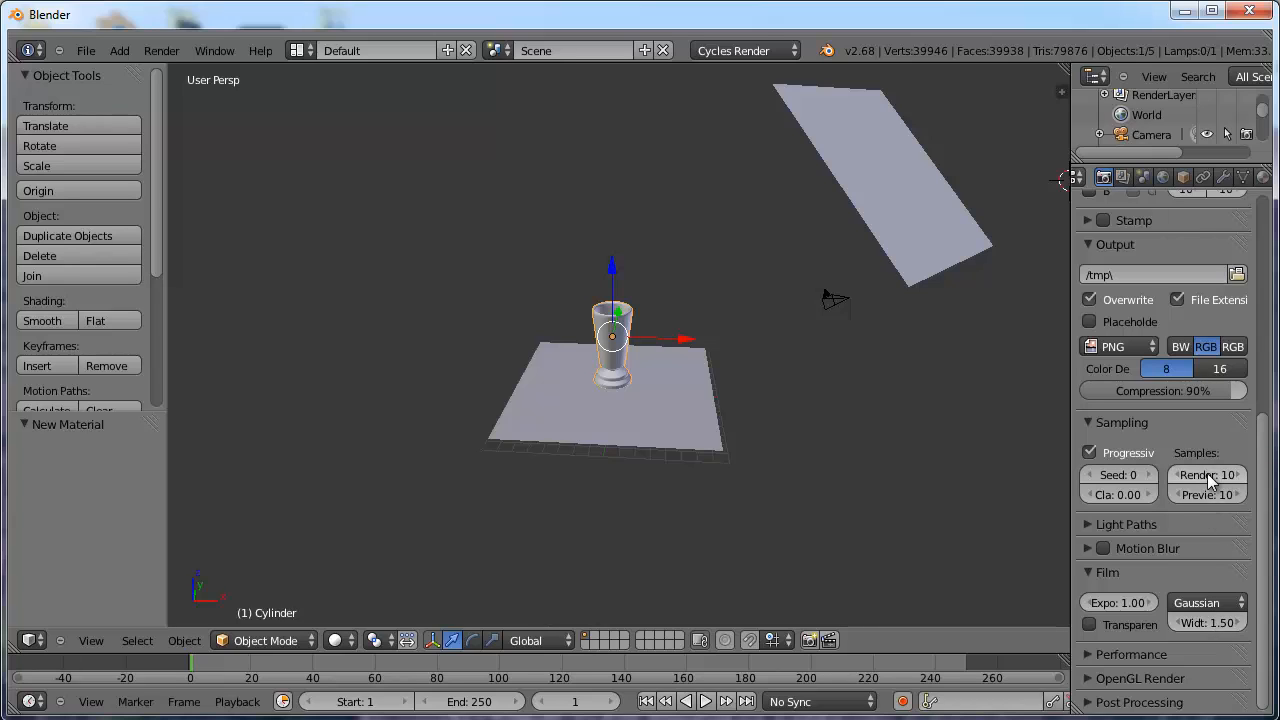
left_click(1207, 476)
type("200")
key("Return")
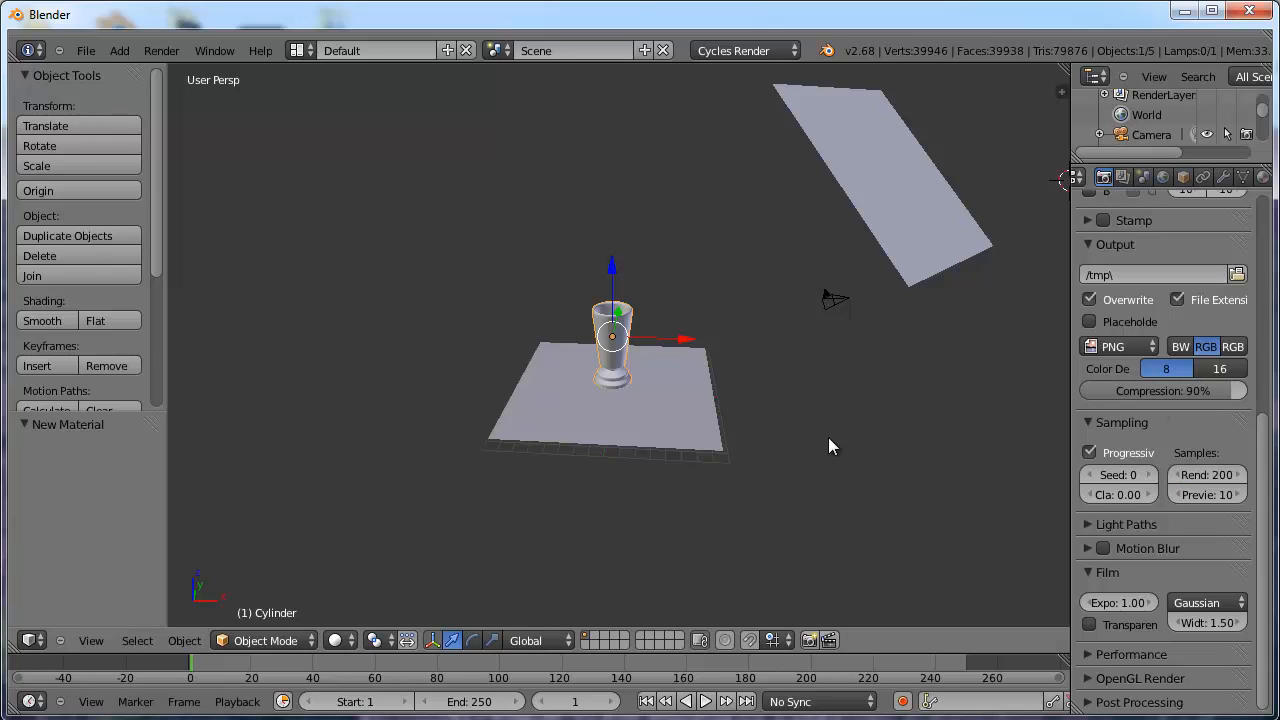
key("F12")
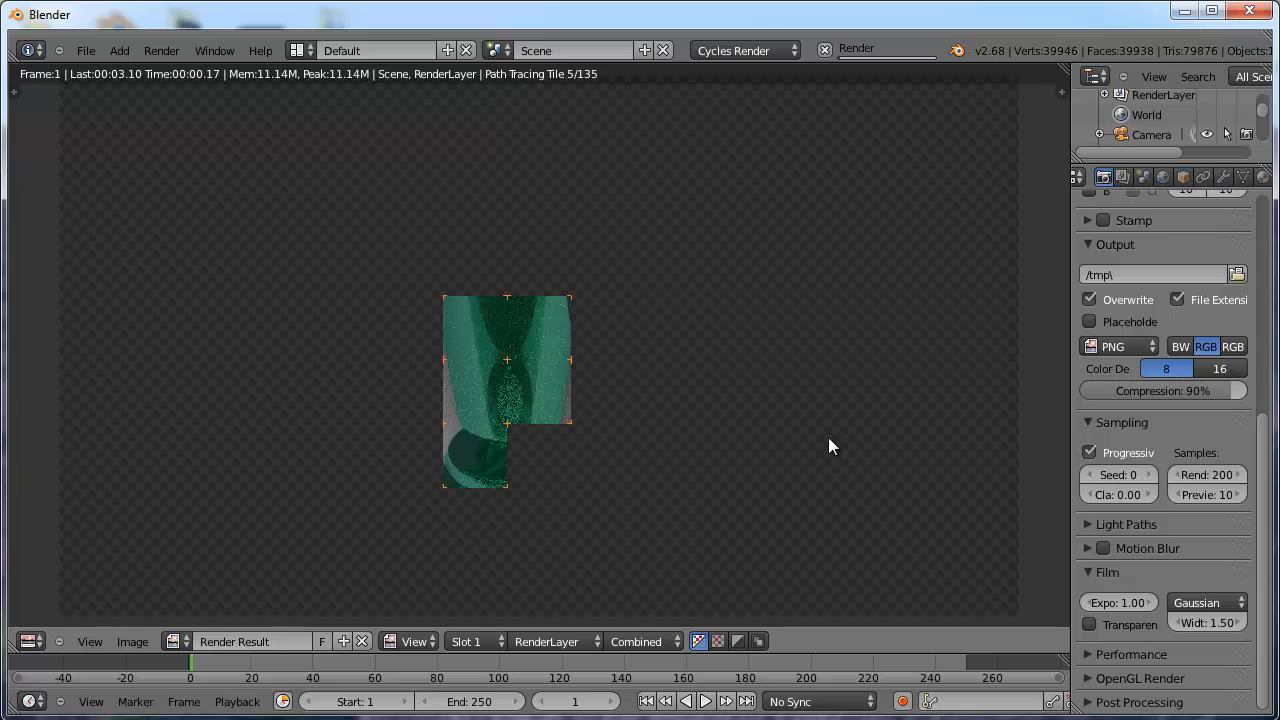